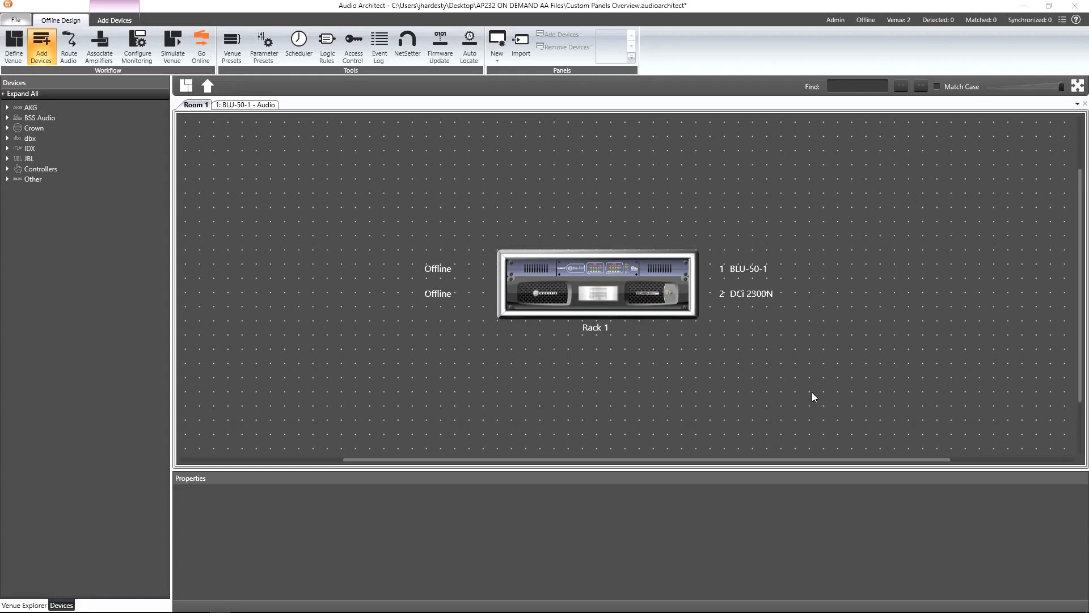
Step: Return from the BLU-50-1 schematic to the Room 1 rack view and open the DCi 2300N control window
click(268, 107)
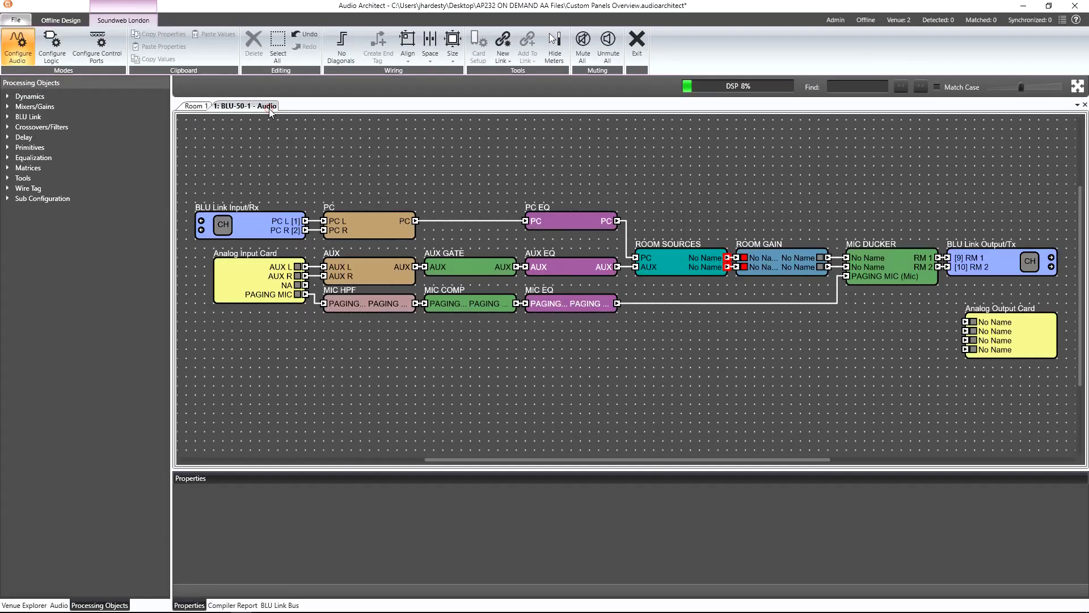
click(203, 107)
click(524, 289)
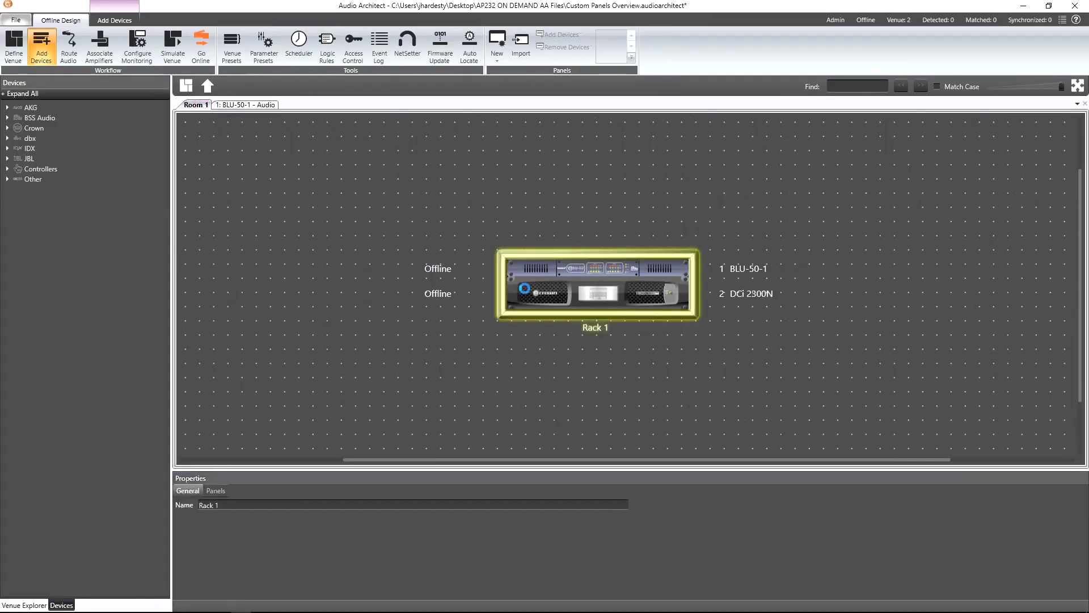
double_click(524, 289)
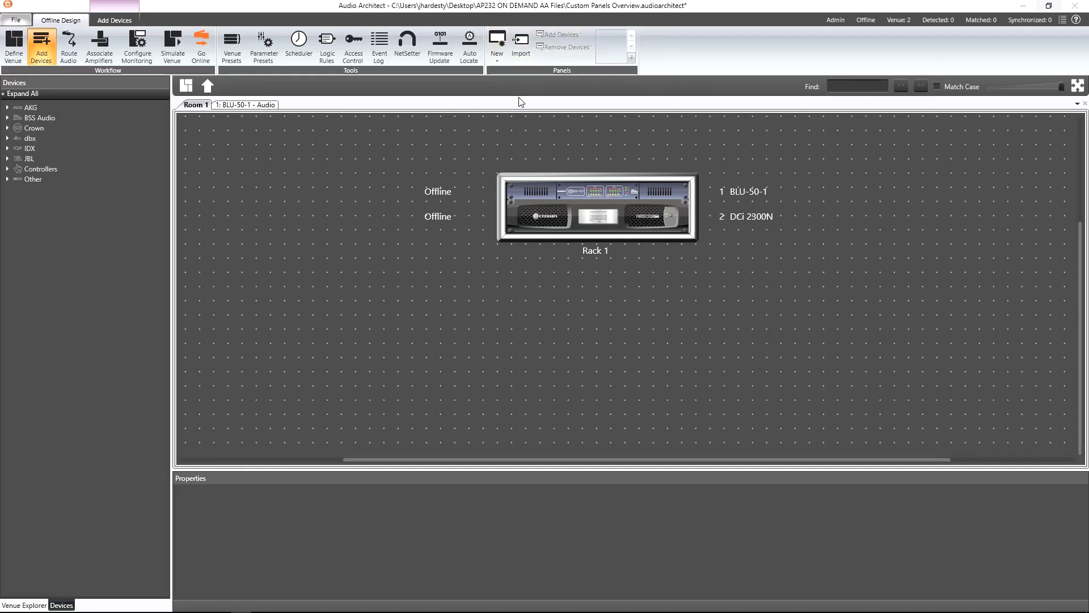
Step: Select the DCi 2300N amplifier in Rack 1 and list the new panel types
click(502, 188)
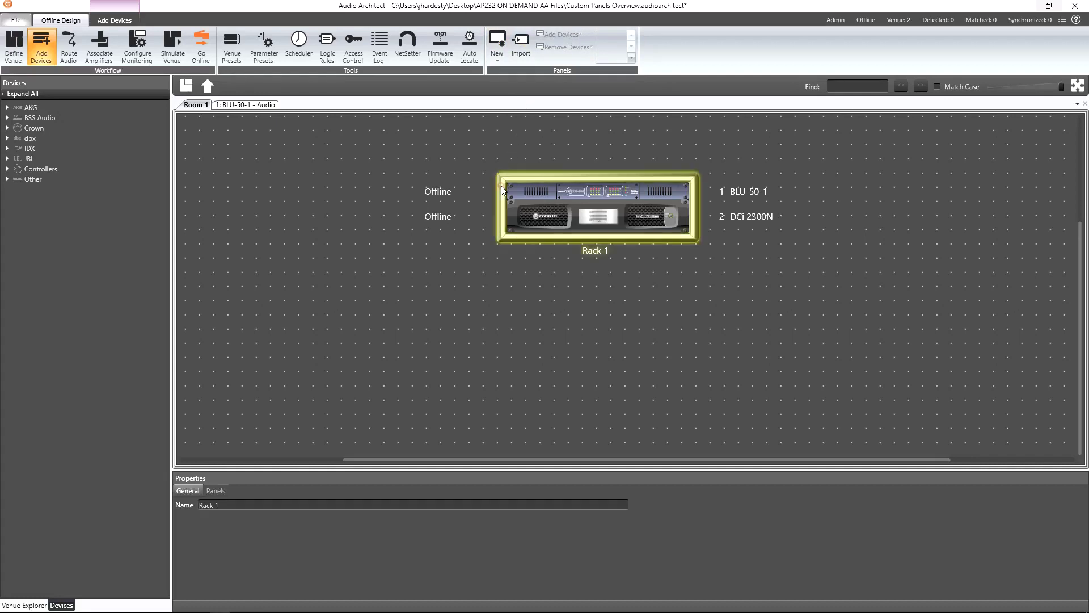
click(521, 216)
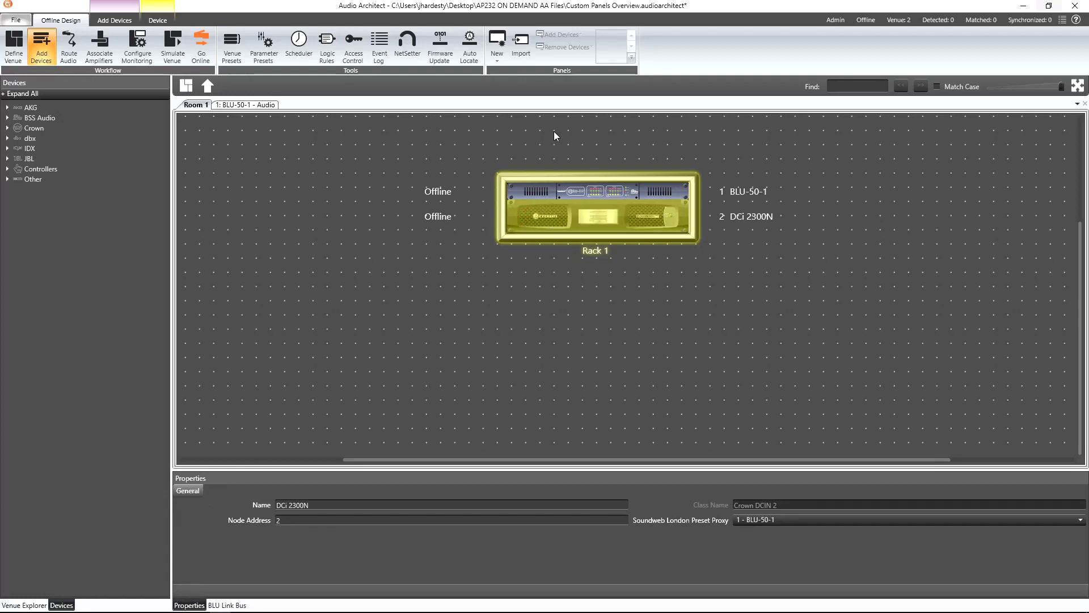
click(499, 60)
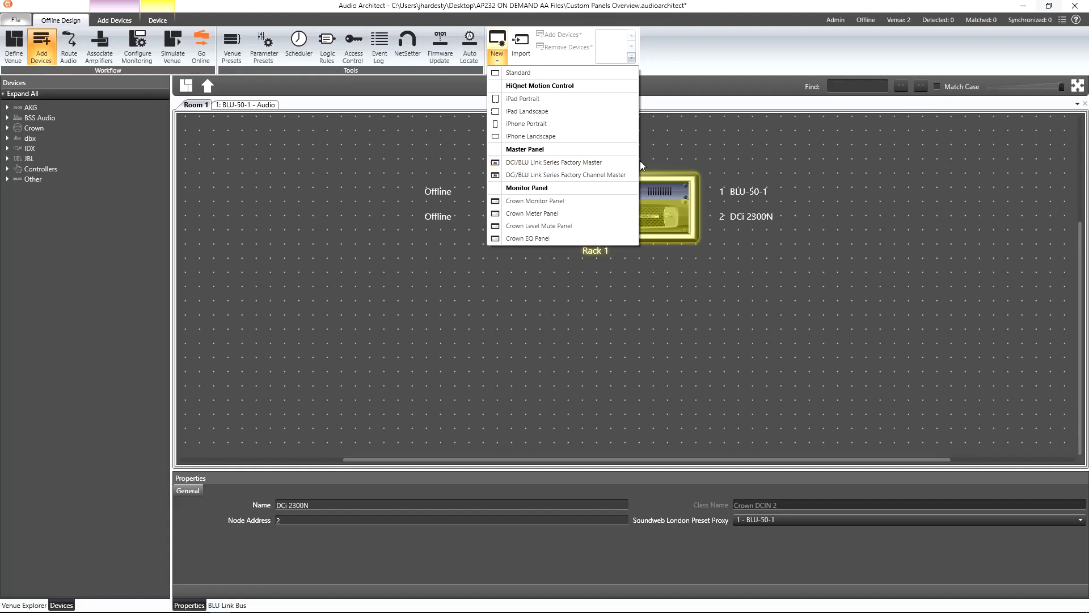
Step: Create a master control panel for the amp and close the Create Master Control Panel dialog
click(608, 205)
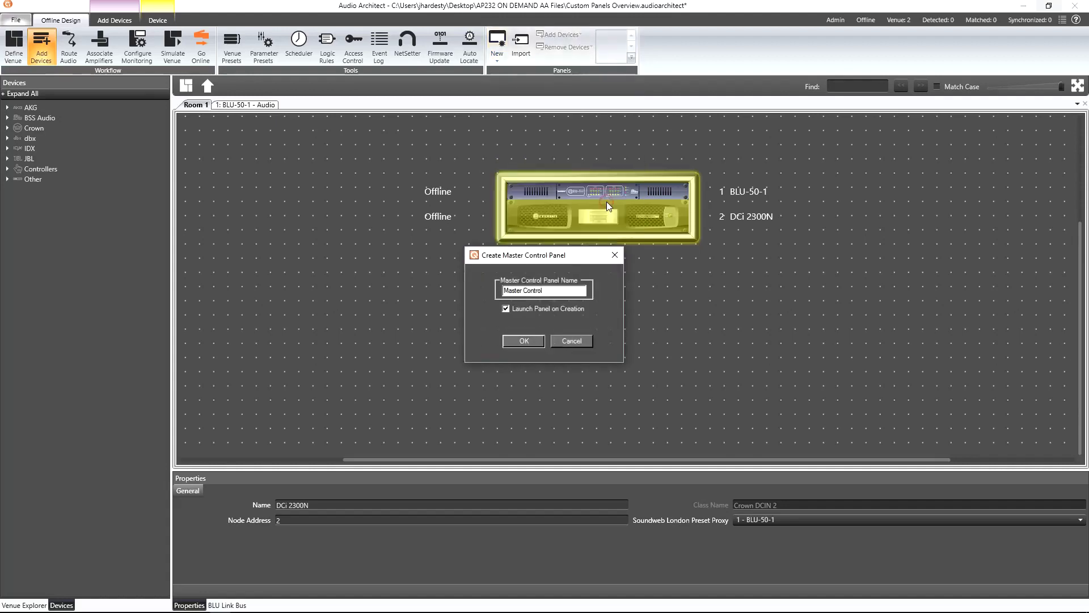
click(532, 338)
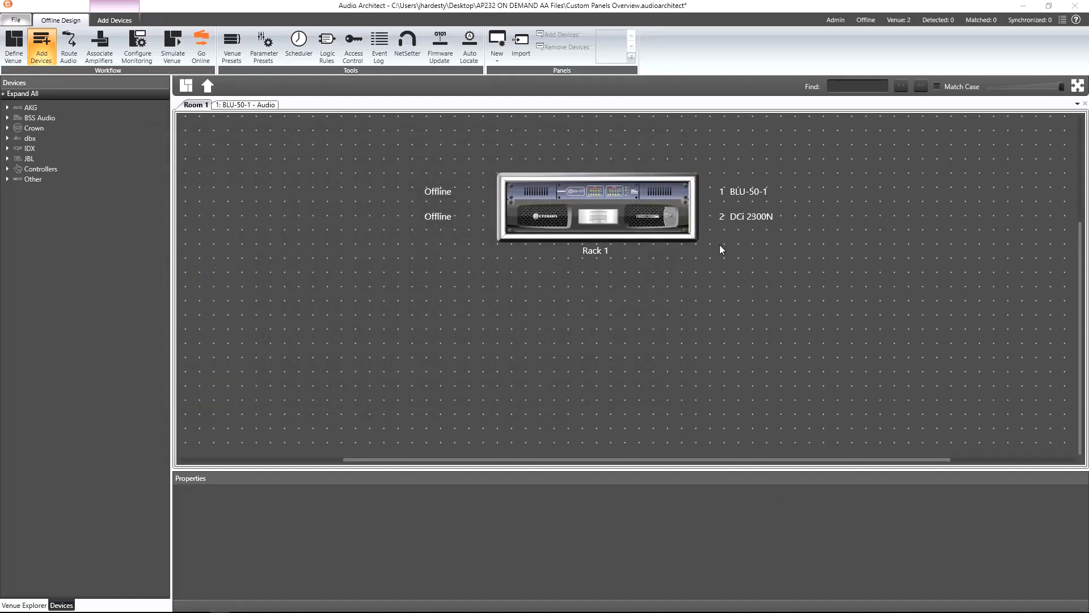
Step: Create a new Standard custom panel named 'BASIC ROOM CONTROLS'
click(497, 51)
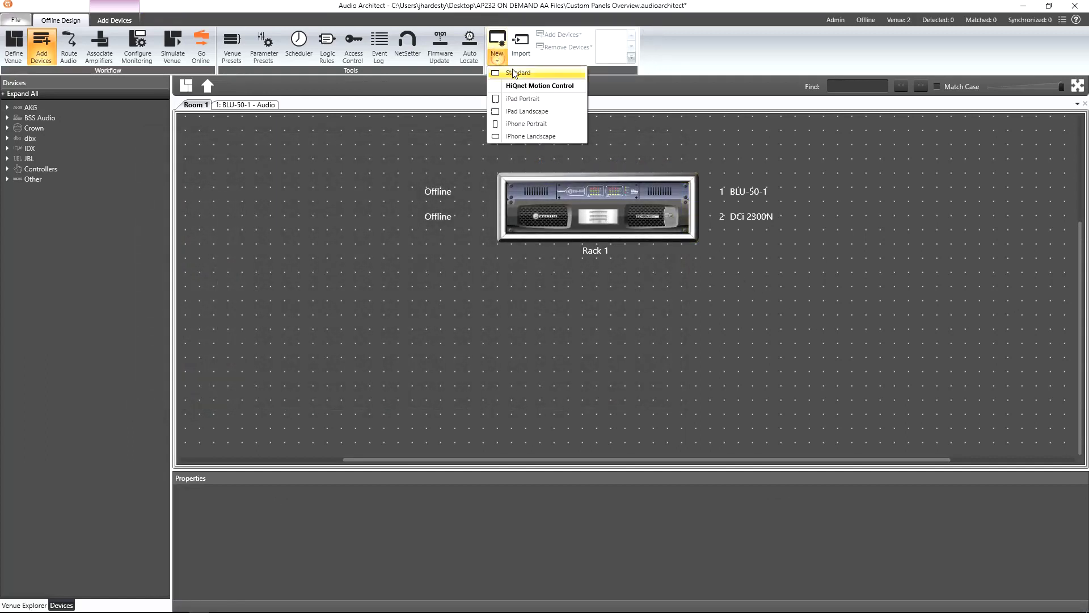
click(514, 73)
text(BASIC RO)
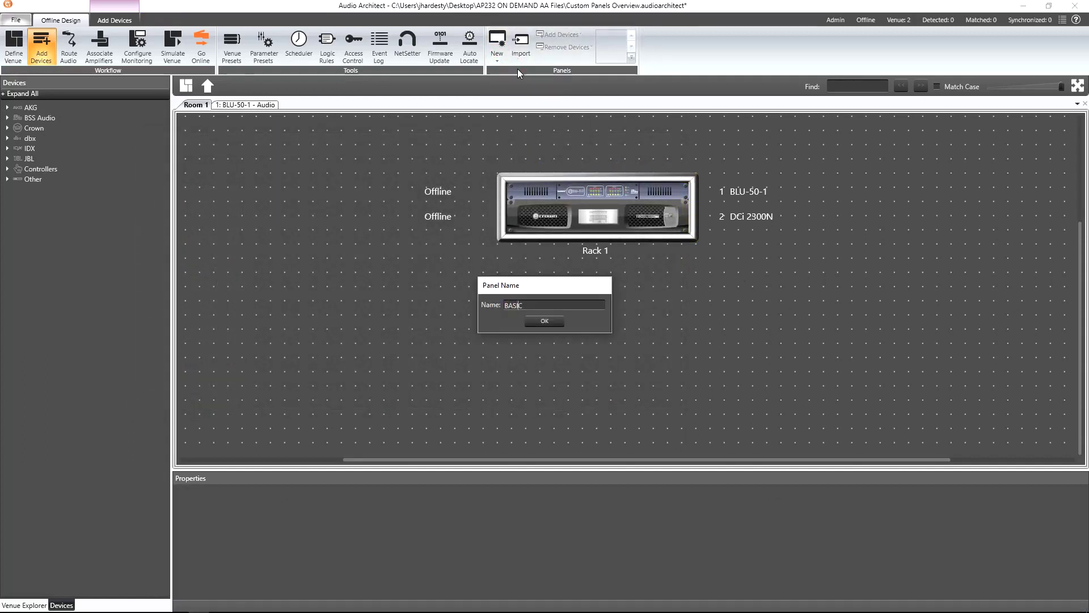
text(OM CONTROLS)
click(535, 322)
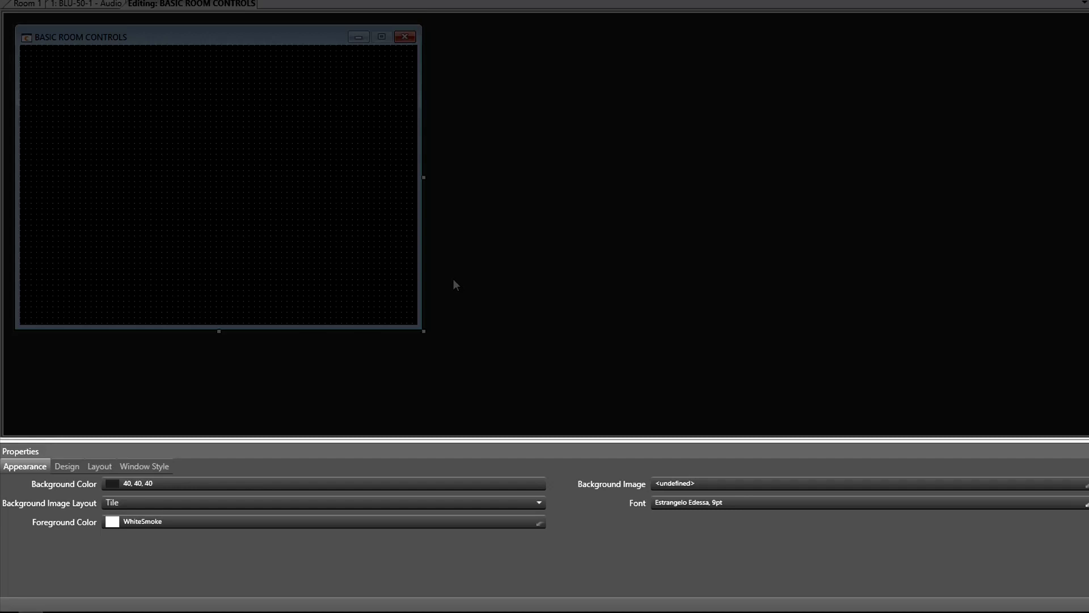
click(72, 469)
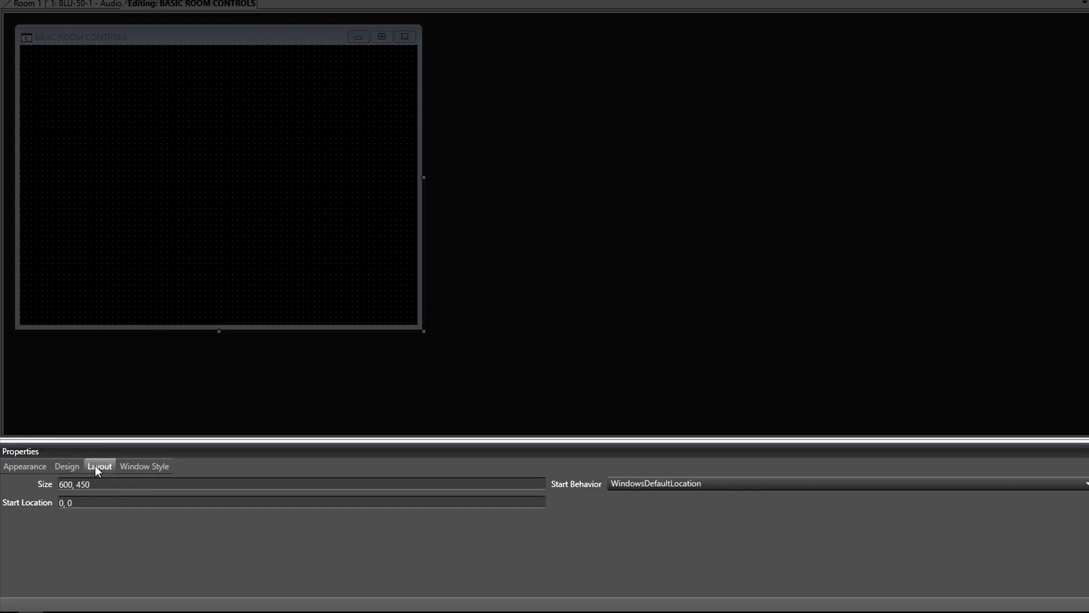
click(142, 473)
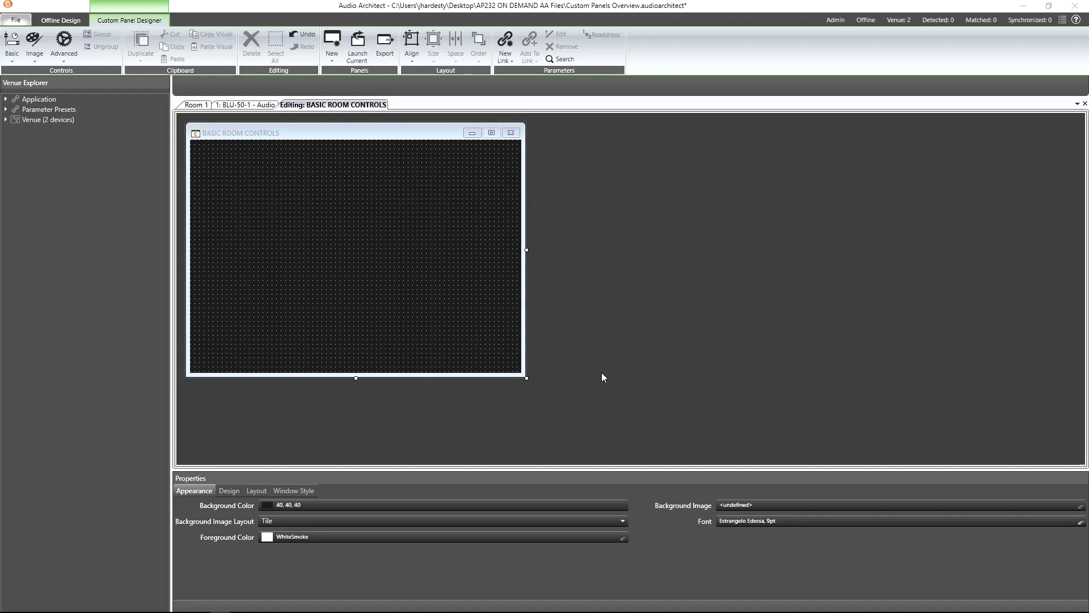
Step: Insert a basic text label on the panel canvas and change its text to 'ROOM 1'
click(16, 58)
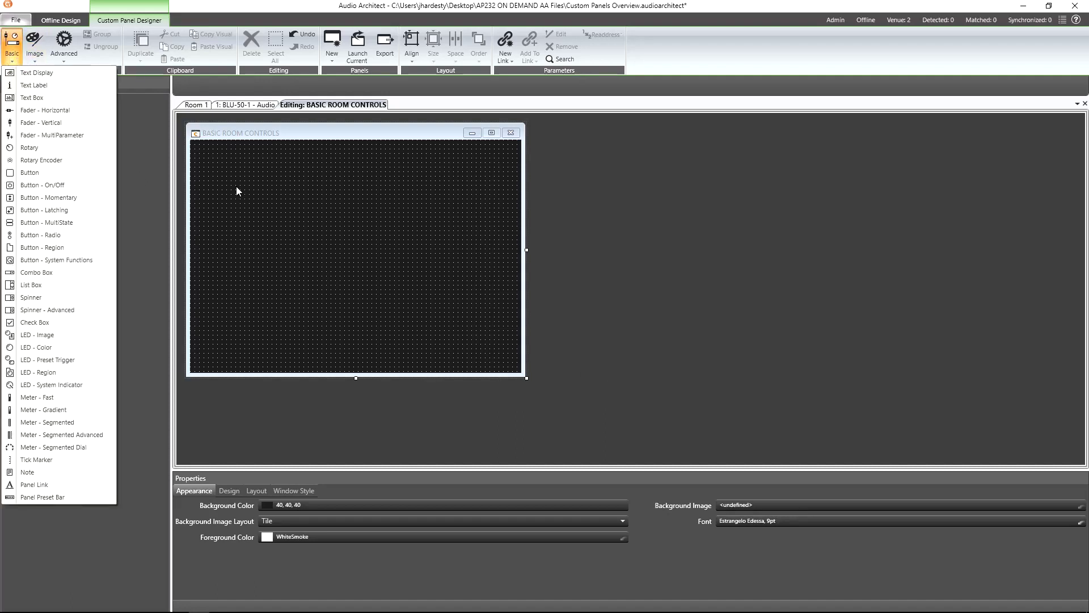
right_click(221, 173)
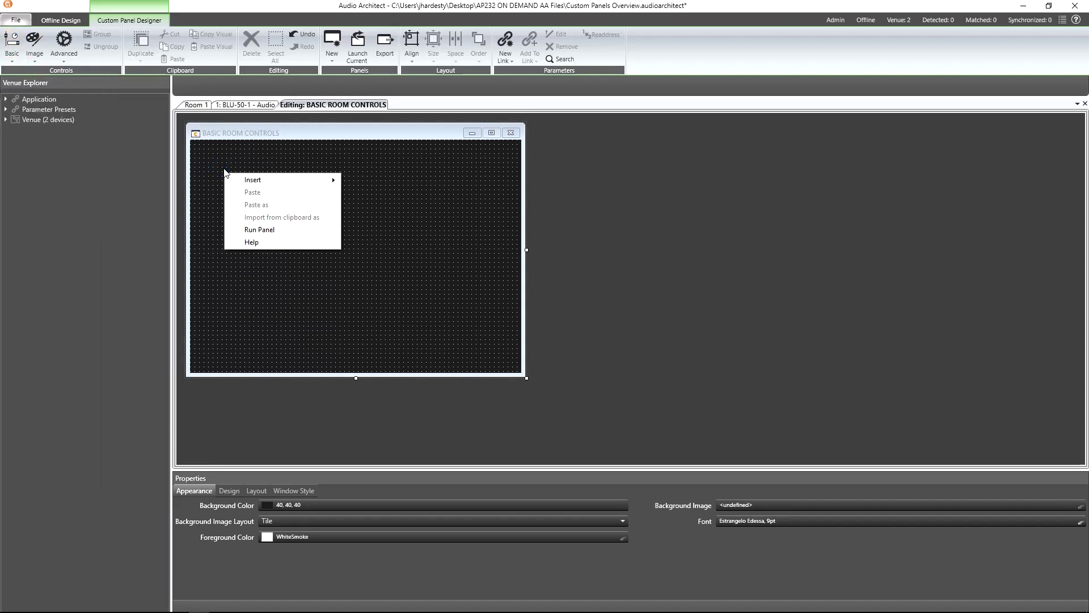
mouse_move(271, 180)
mouse_move(363, 180)
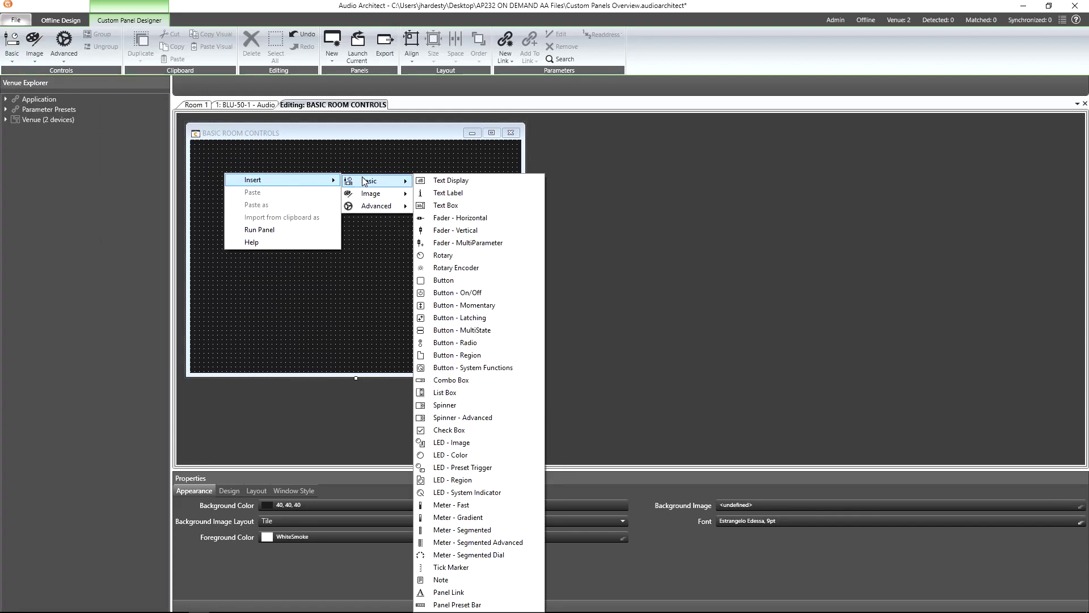
click(449, 193)
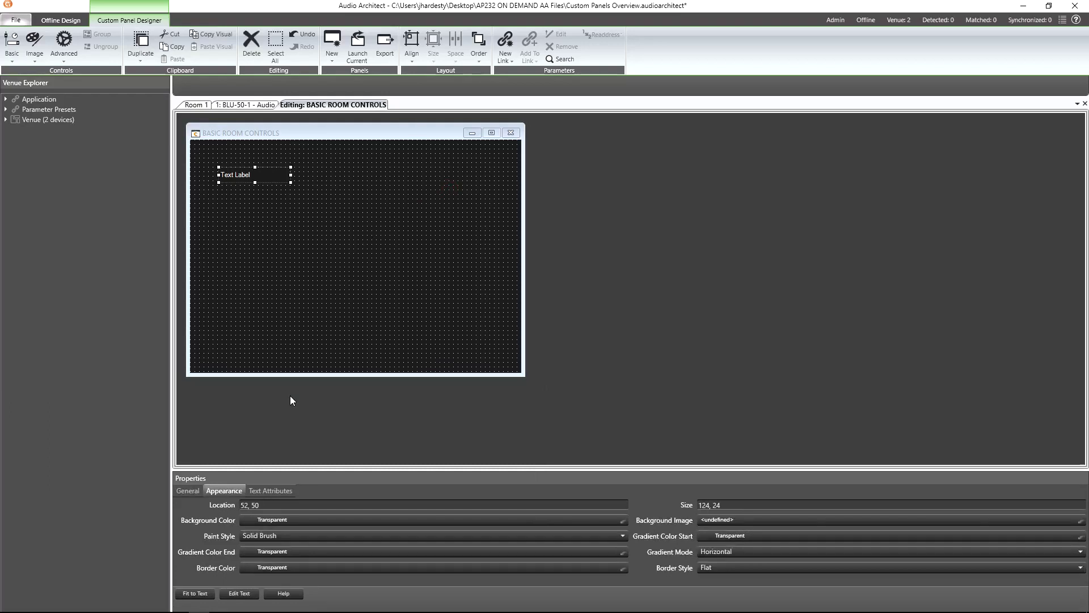
click(239, 593)
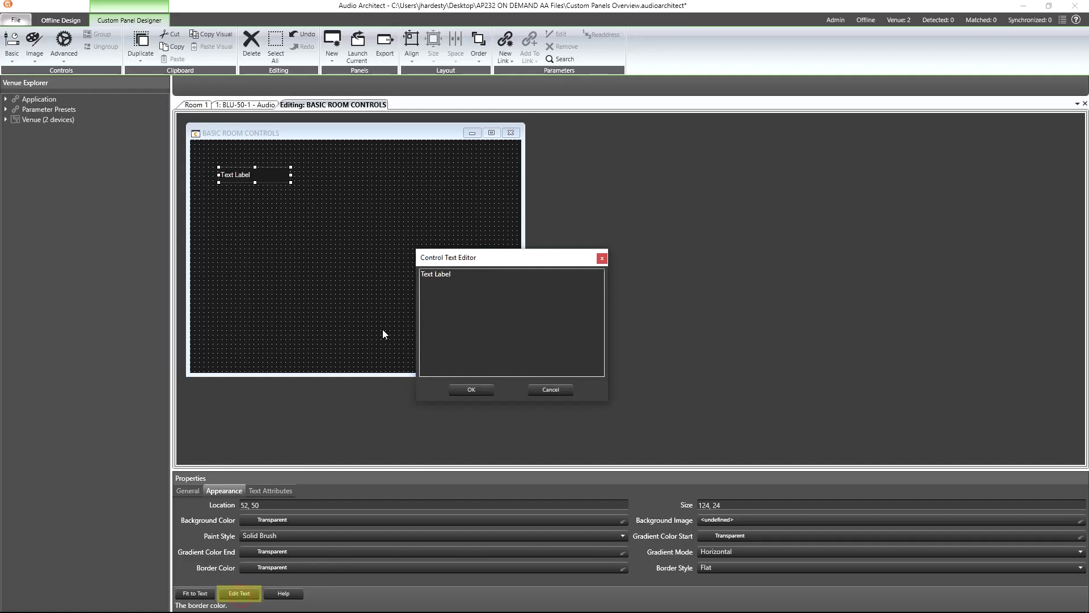
triple_click(438, 274)
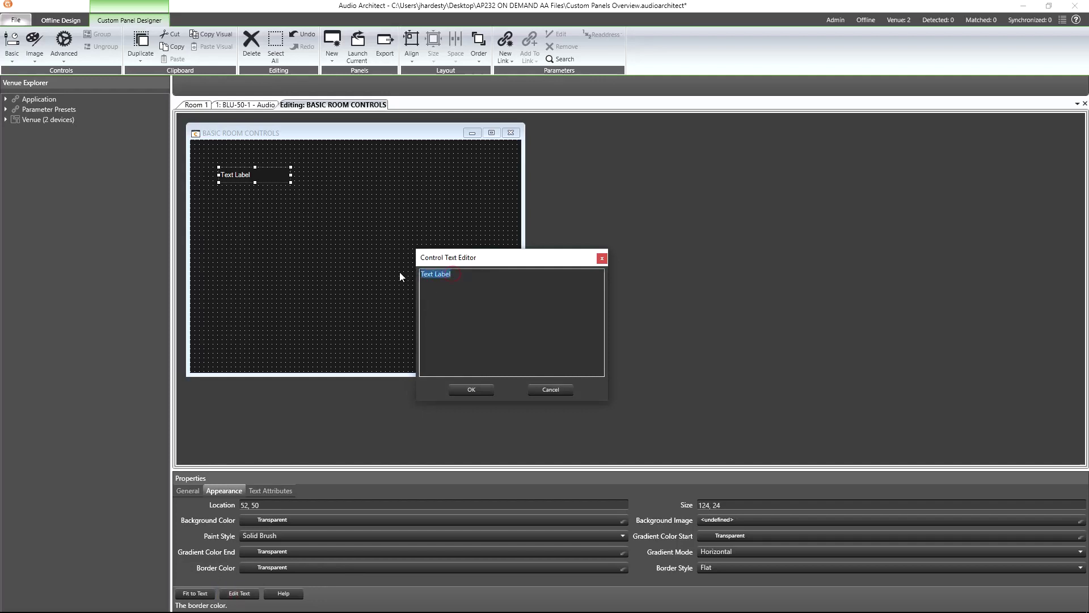
text(ROOM 1)
click(457, 388)
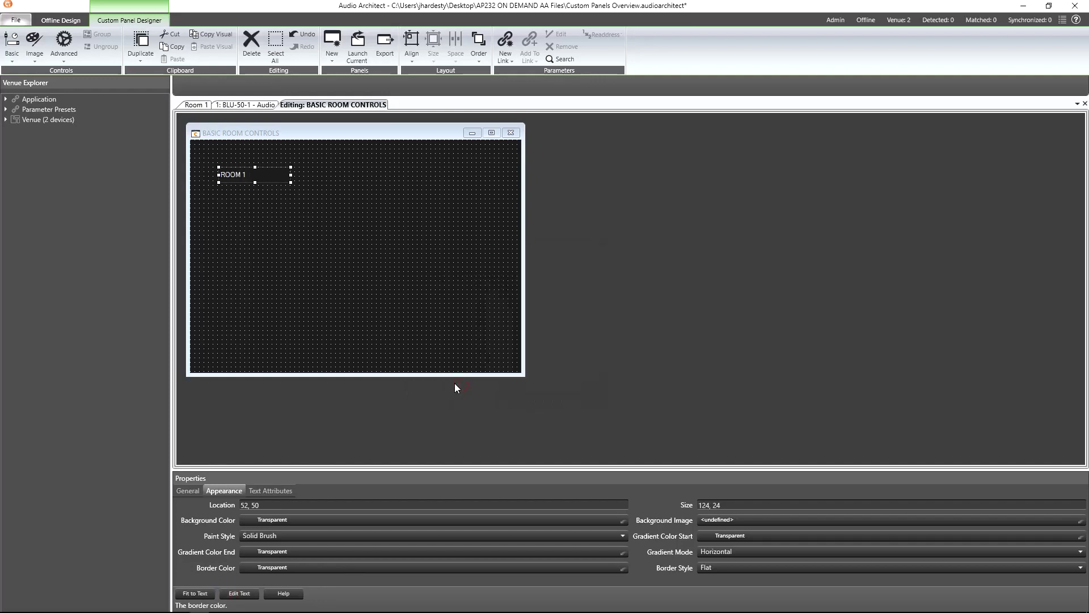
Step: Review the ROOM 1 label's text attributes and its position and size (52, 50; 124 by 24)
click(280, 491)
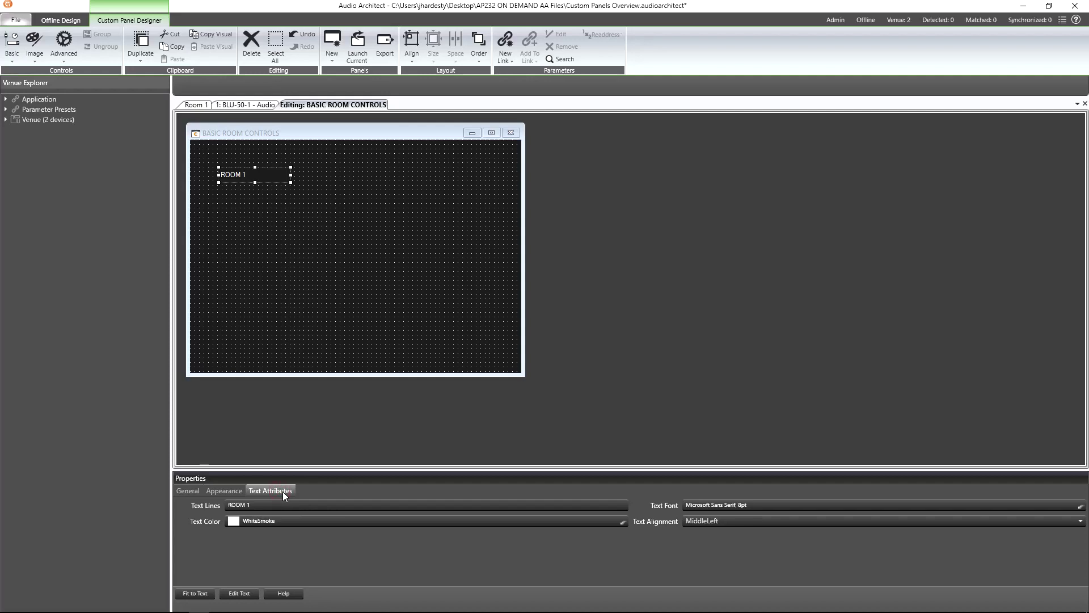
click(240, 494)
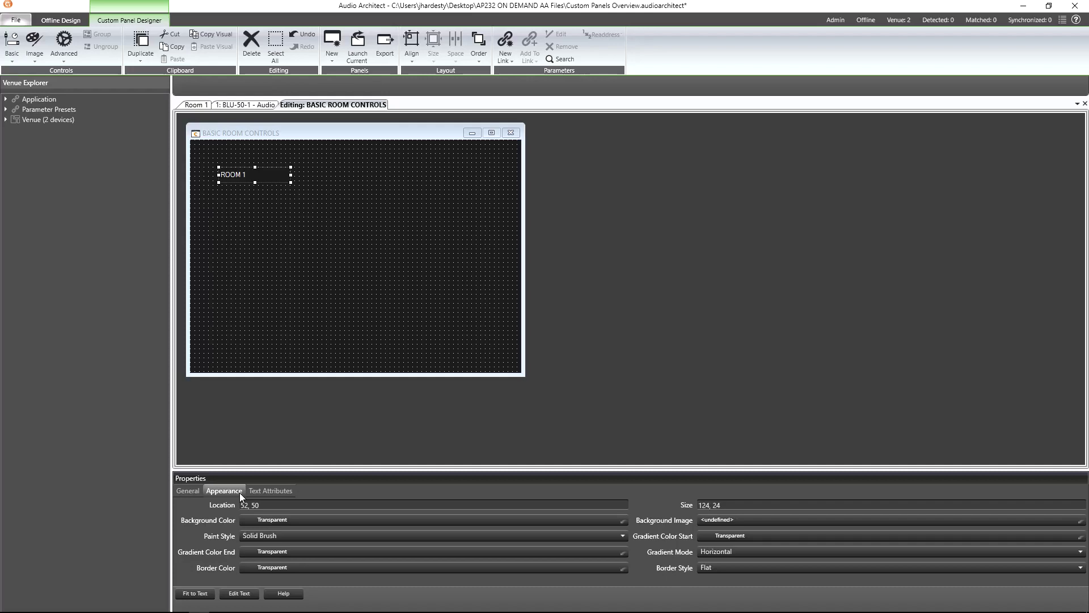
click(270, 491)
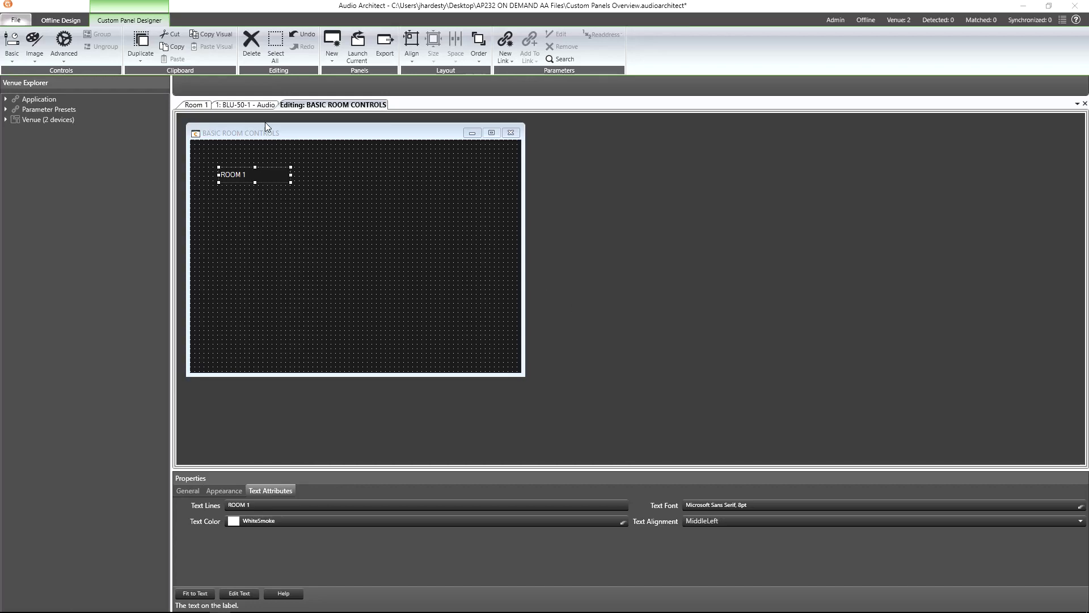
Step: Open the ROOM SOURCES and ROOM GAIN control windows from the BLU-50-1 schematic
click(262, 106)
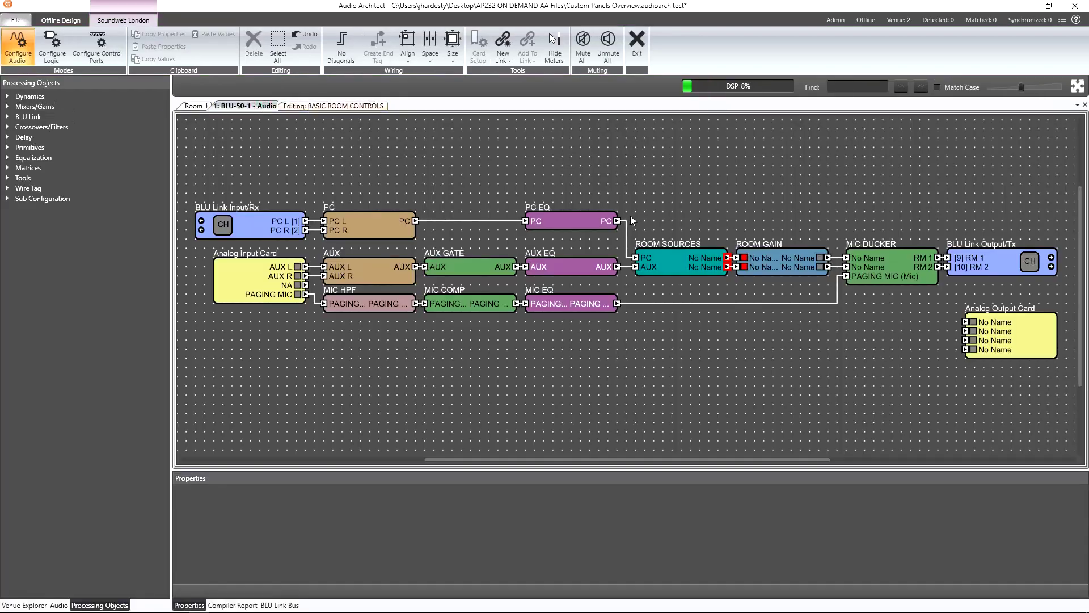
click(672, 262)
double_click(767, 265)
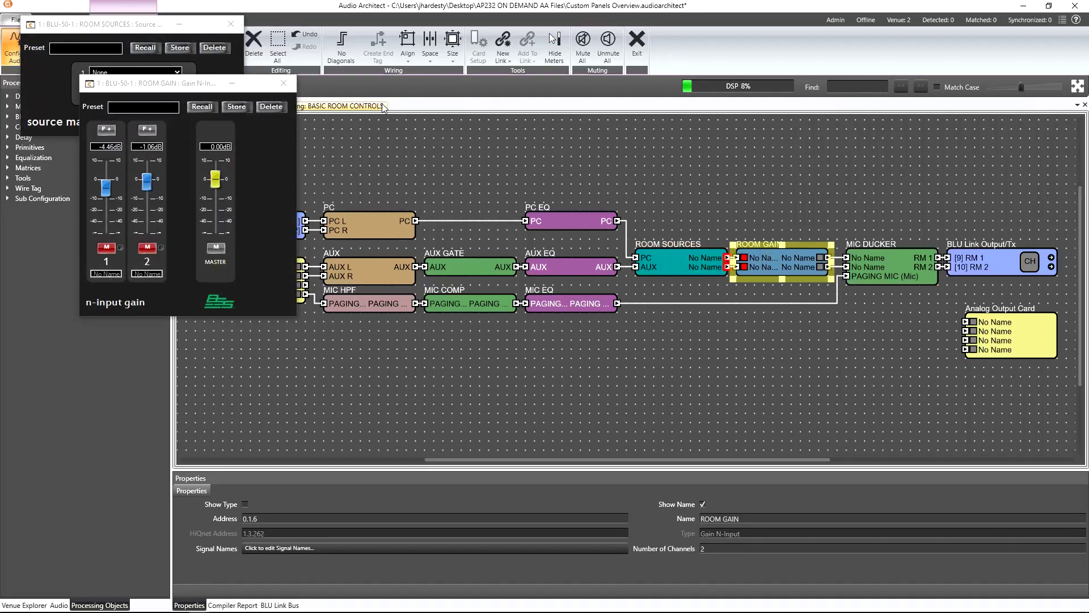
Step: Arrange both control windows and drag ROOM GAIN fader 1 onto the panel under the ROOM 1 label
click(307, 106)
drag(195, 86, 795, 114)
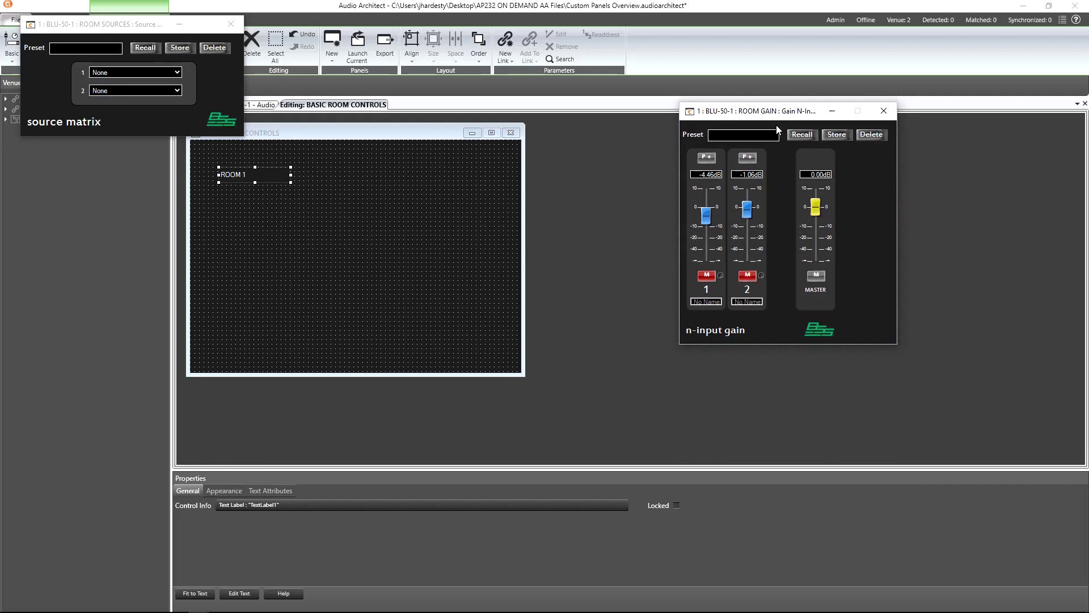
click(122, 29)
drag(122, 28, 781, 369)
drag(699, 224, 232, 211)
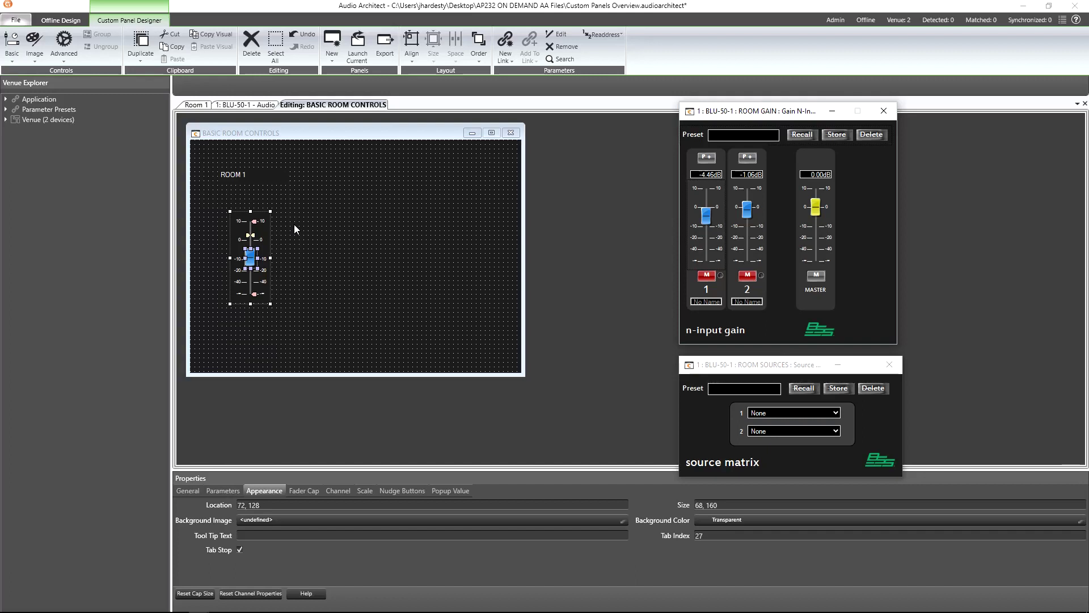
Step: Copy the ROOM 1 fader, try pasting it as a text box, then undo
right_click(262, 238)
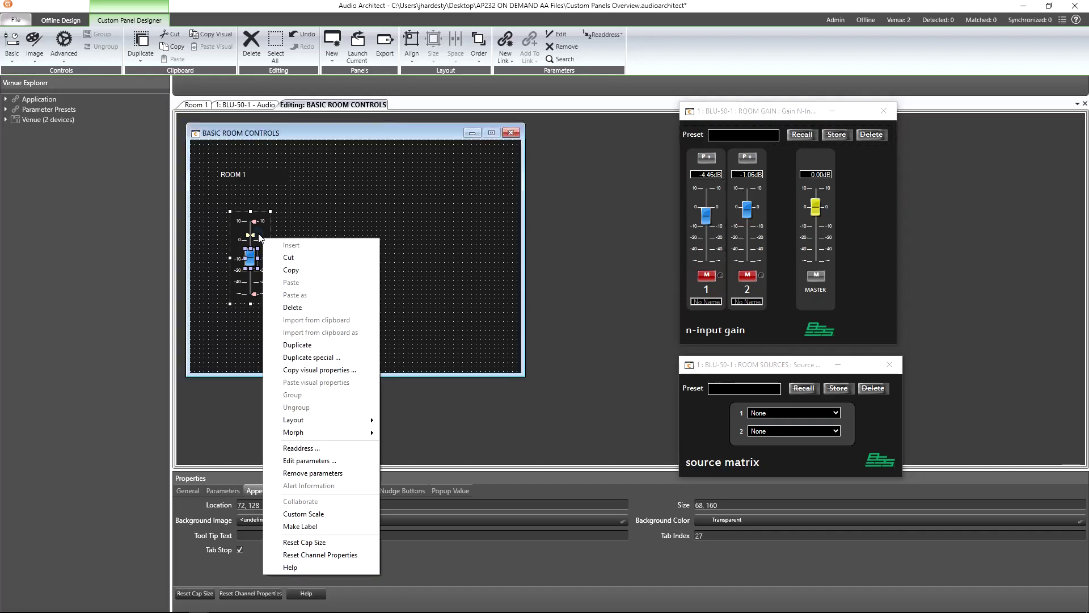
click(291, 270)
right_click(294, 239)
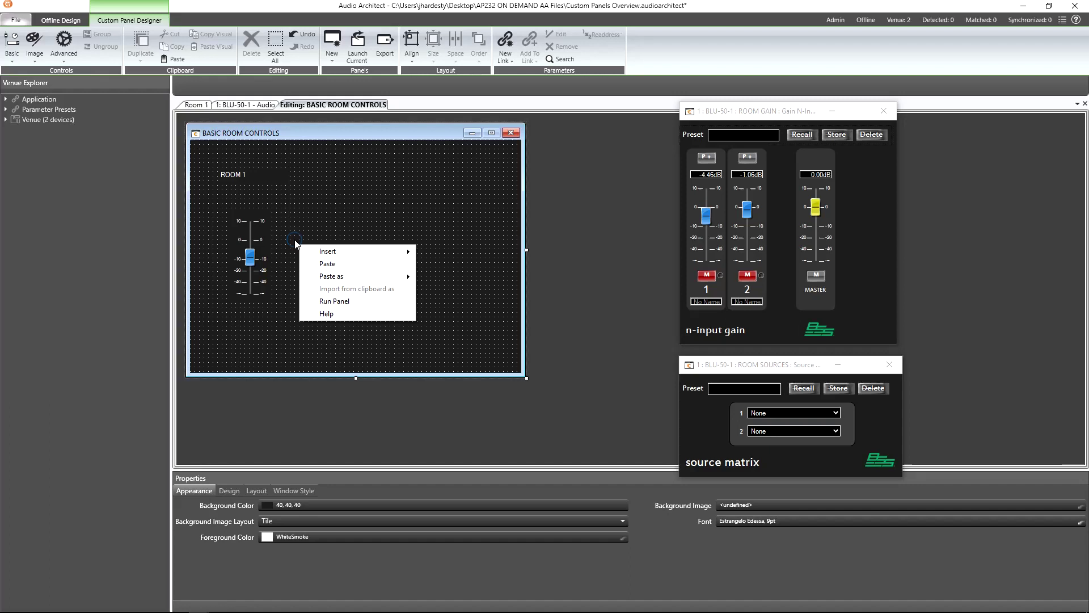
mouse_move(342, 276)
click(435, 278)
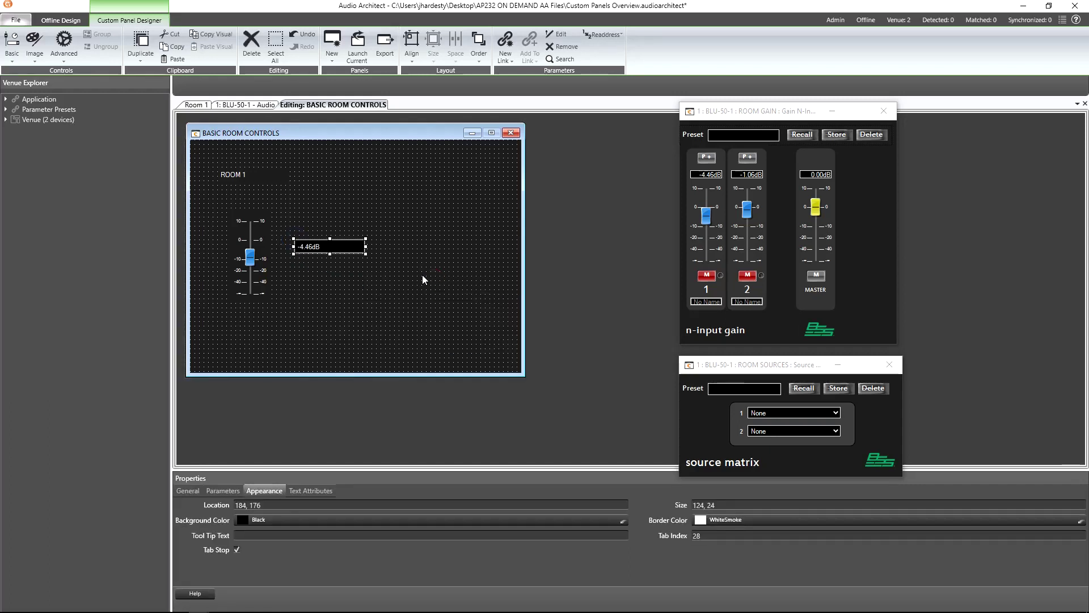
key(ctrl+z)
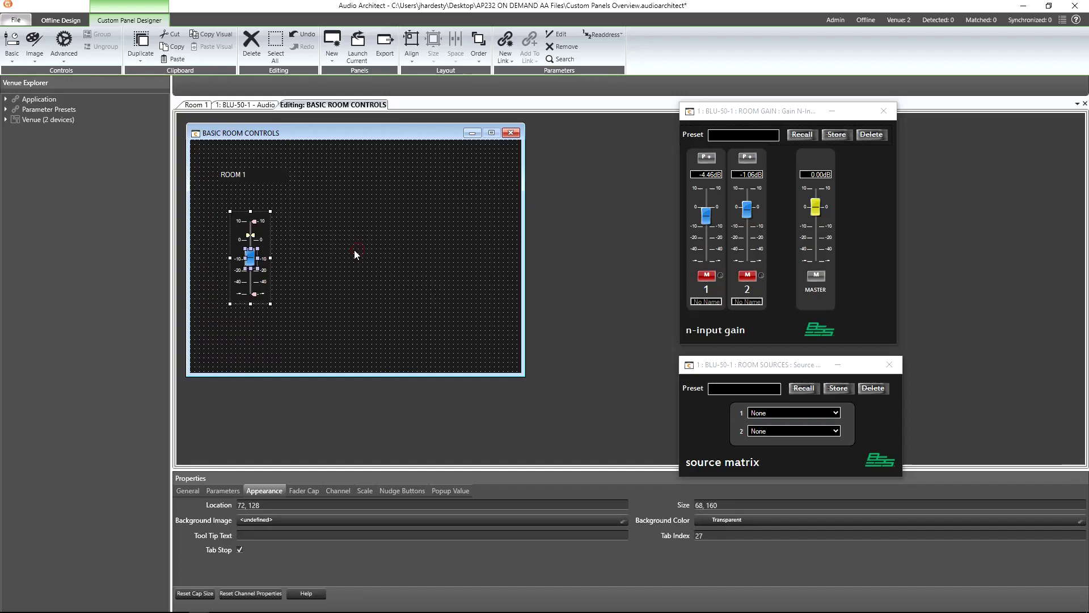
Step: Try morphing the fader into a text box, undo it, and paste the -4.46dB text box beside the fader
right_click(261, 242)
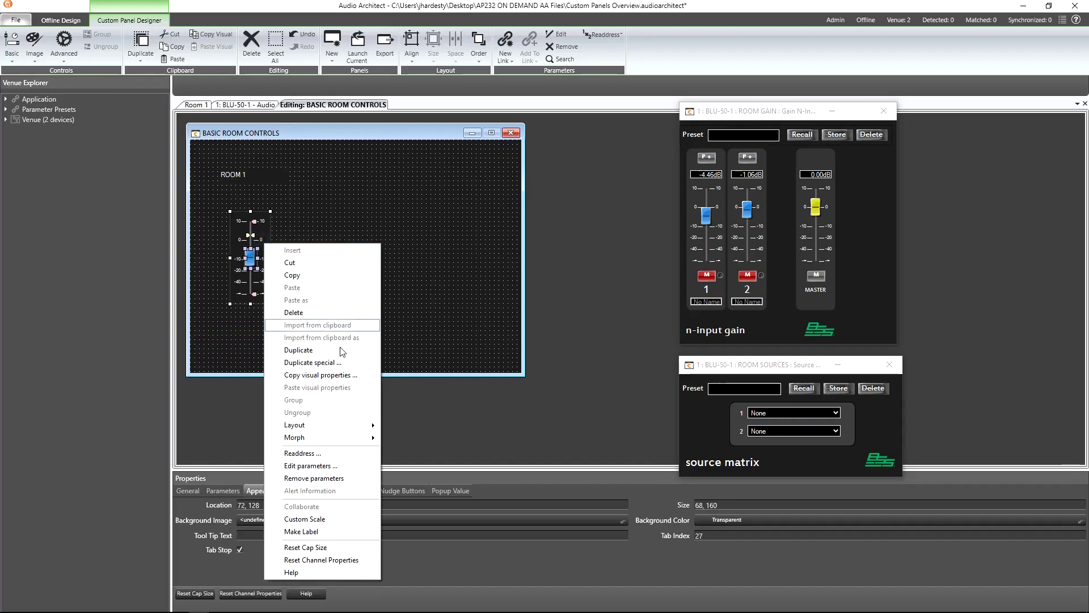
mouse_move(349, 441)
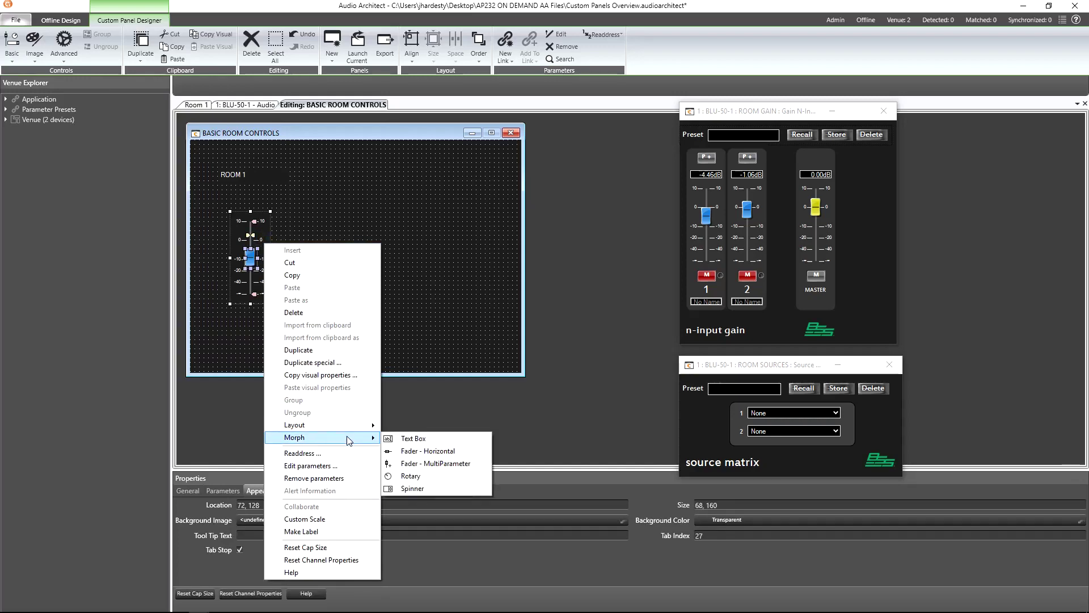
click(405, 442)
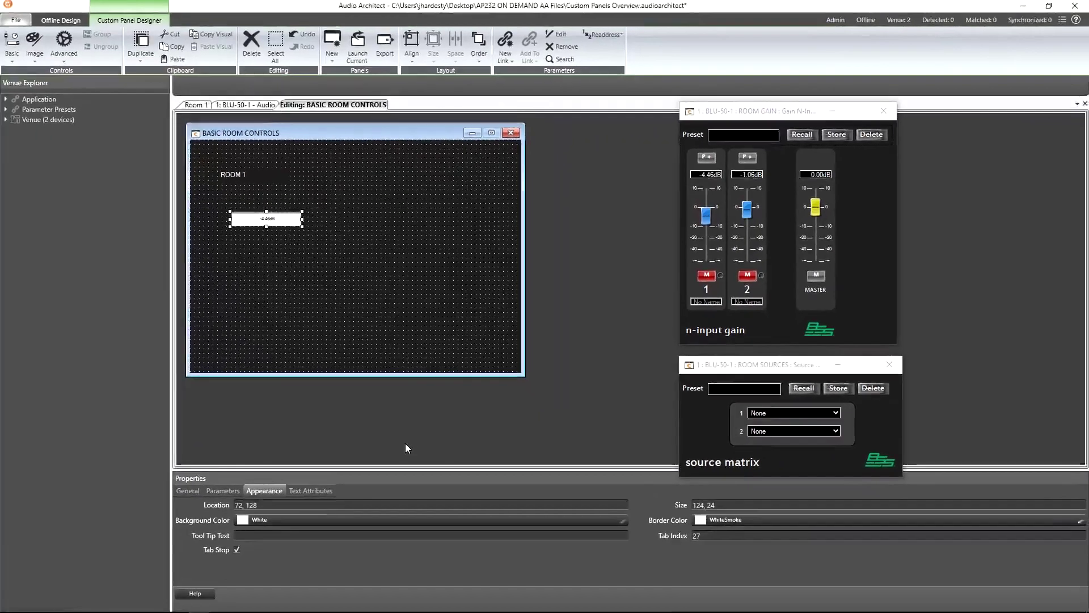
key(ctrl+z)
key(ctrl+v)
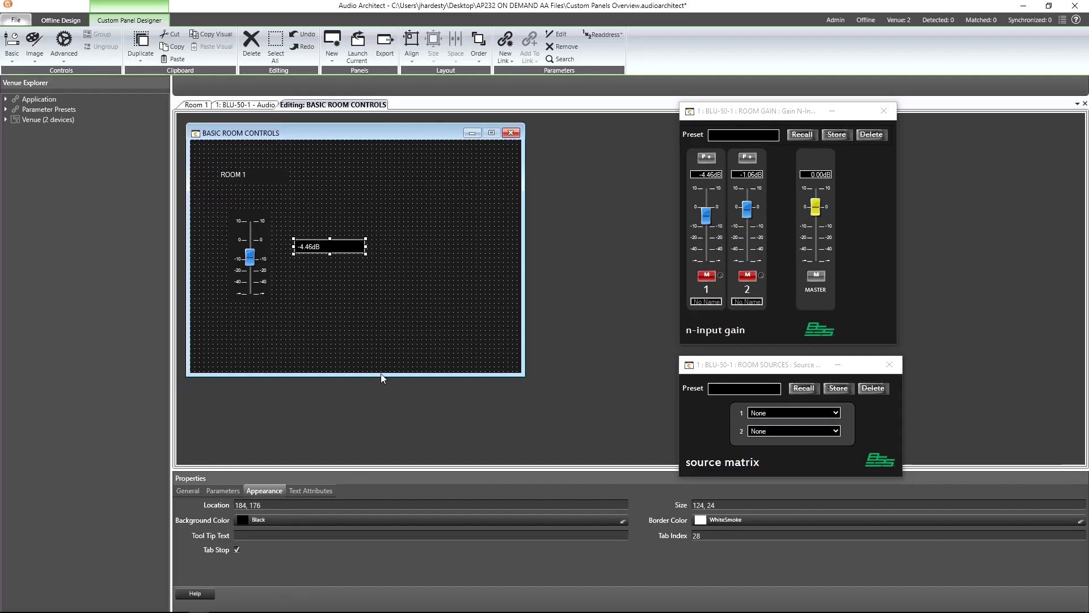
click(665, 386)
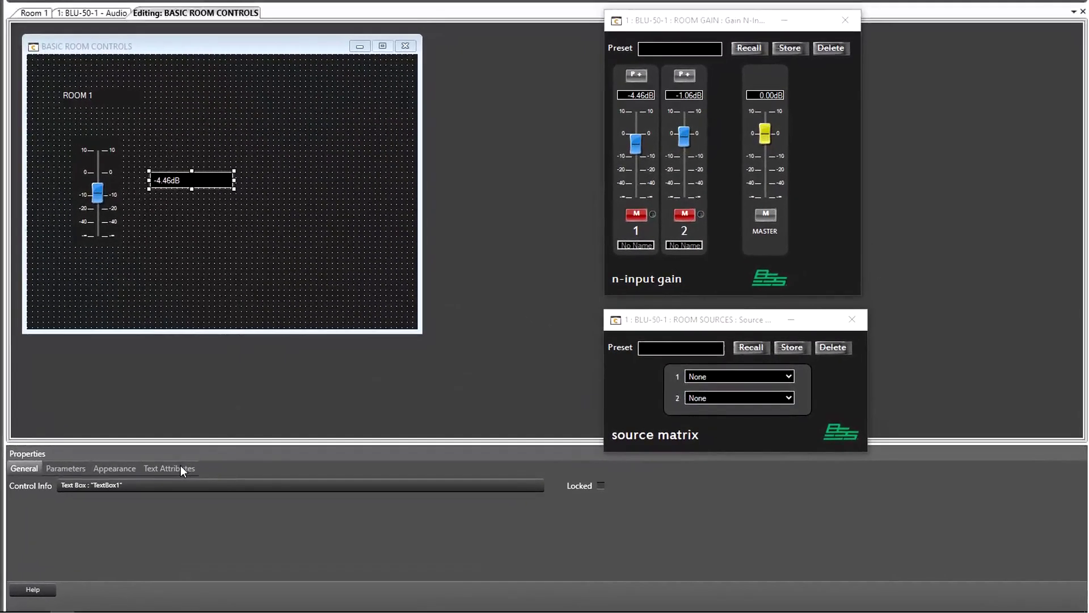
Step: Set the readout's value format to 0 and alignment to Center, then drag the -4dB label above the fader
click(321, 491)
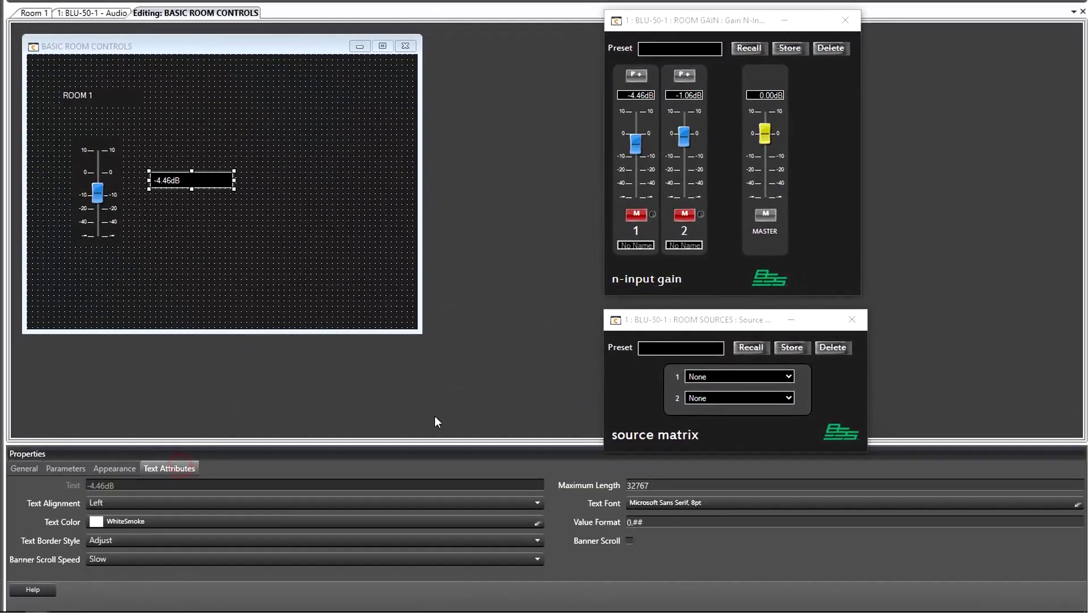
click(655, 523)
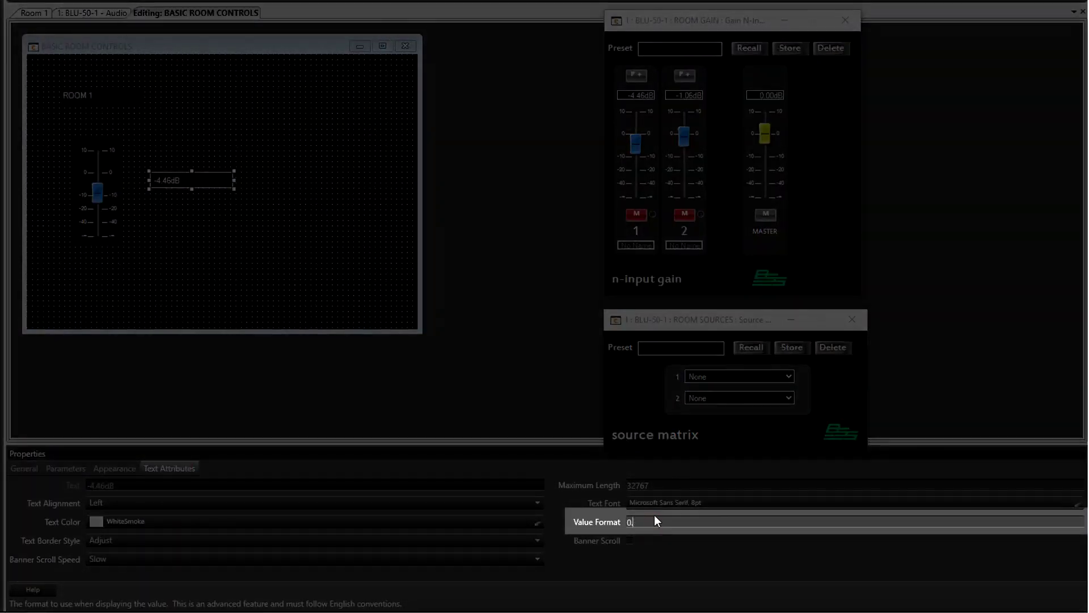
key(Return)
click(526, 504)
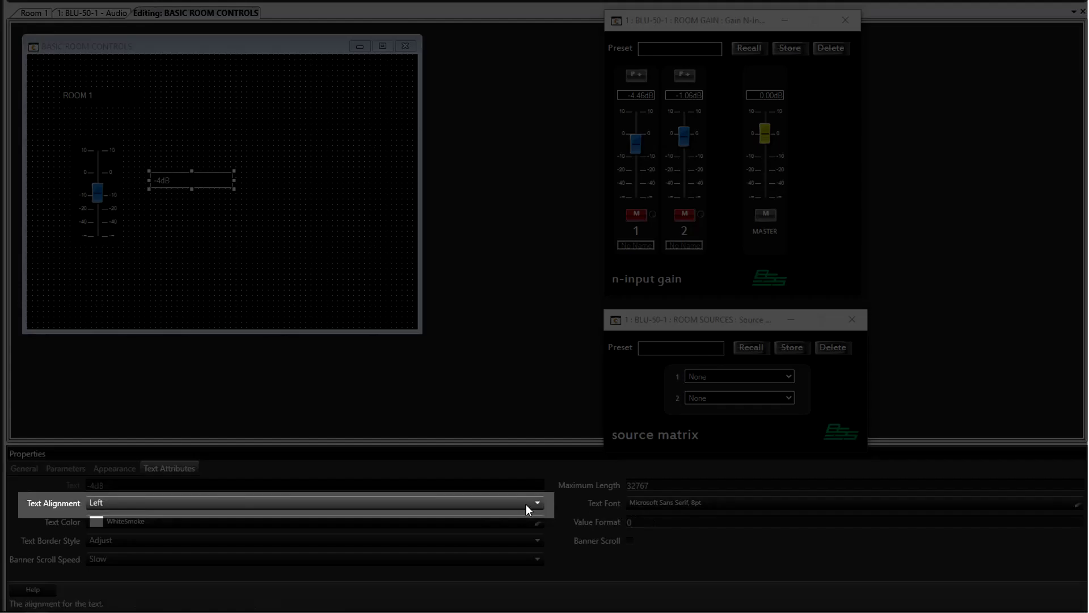
click(518, 502)
click(471, 544)
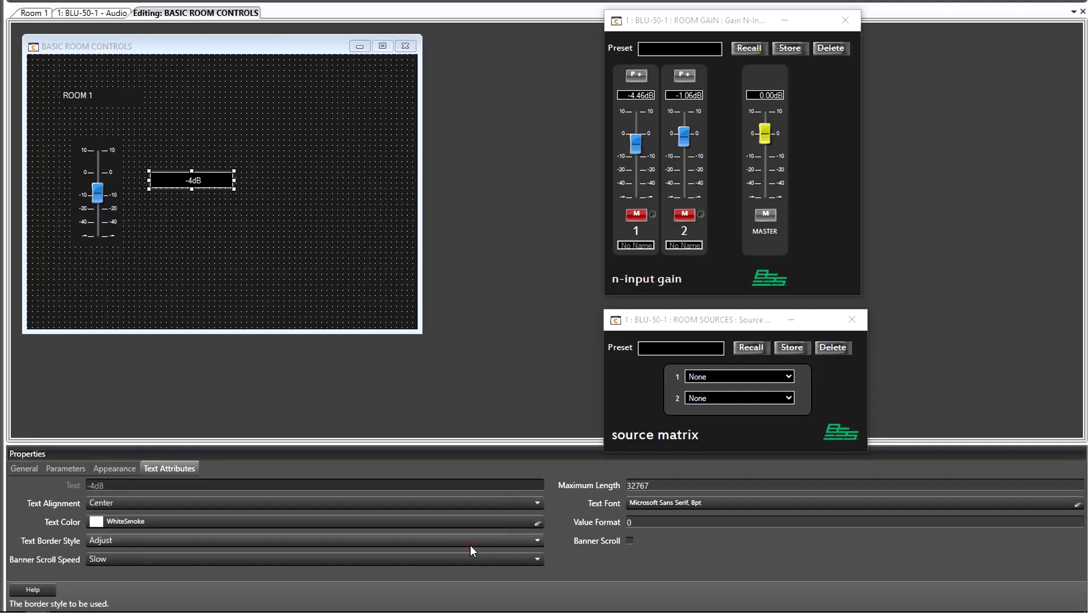
drag(211, 183, 125, 124)
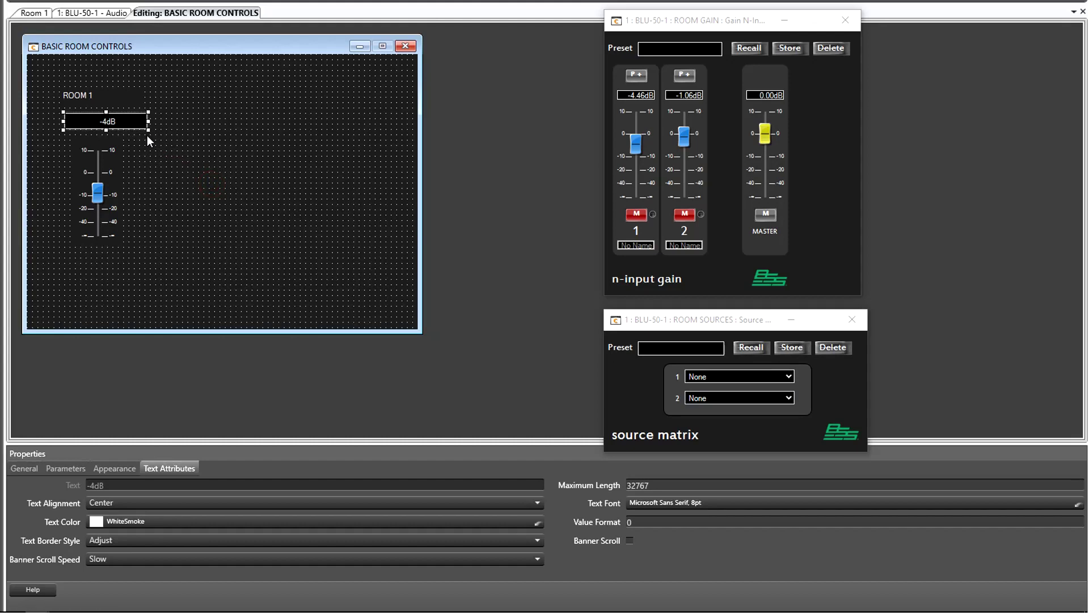
Step: Place the channel 1 mute button below the fader and expand Venue Explorer down to BLU-50-1
drag(636, 213, 91, 259)
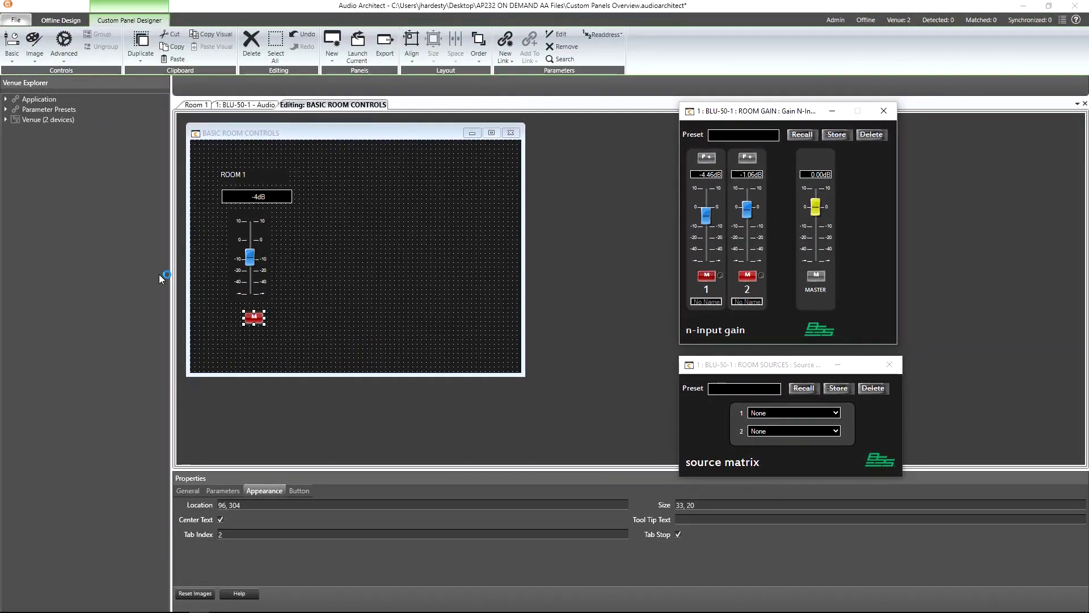
click(7, 119)
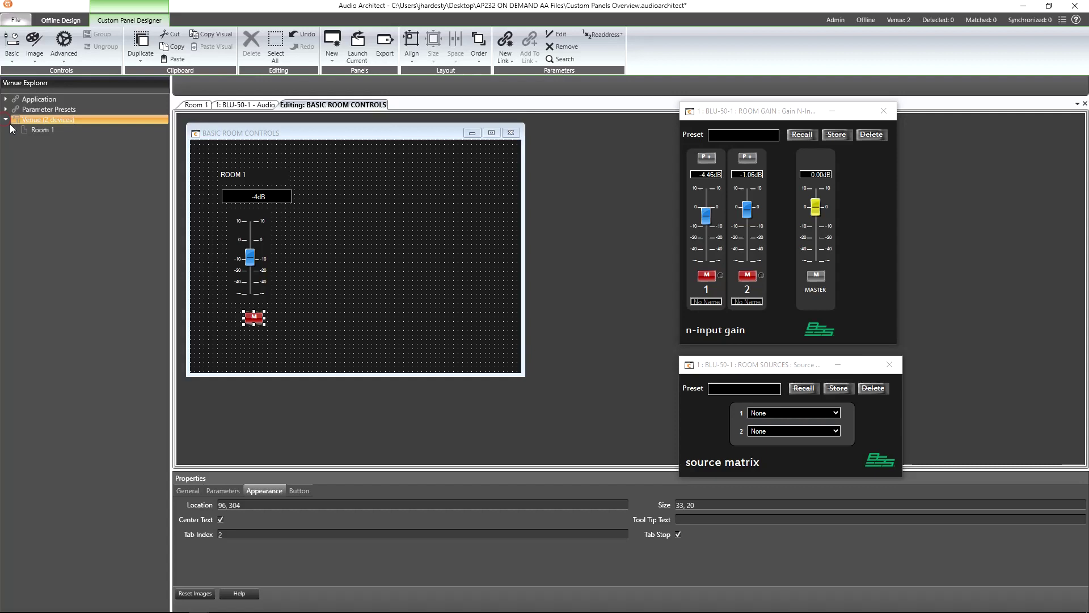
click(15, 129)
click(22, 139)
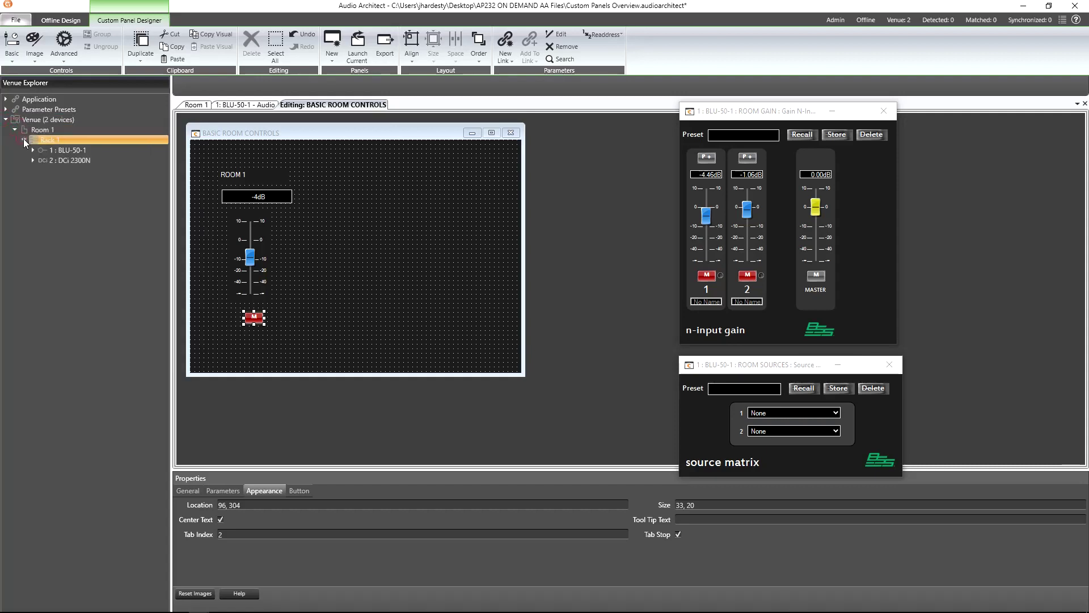
click(33, 150)
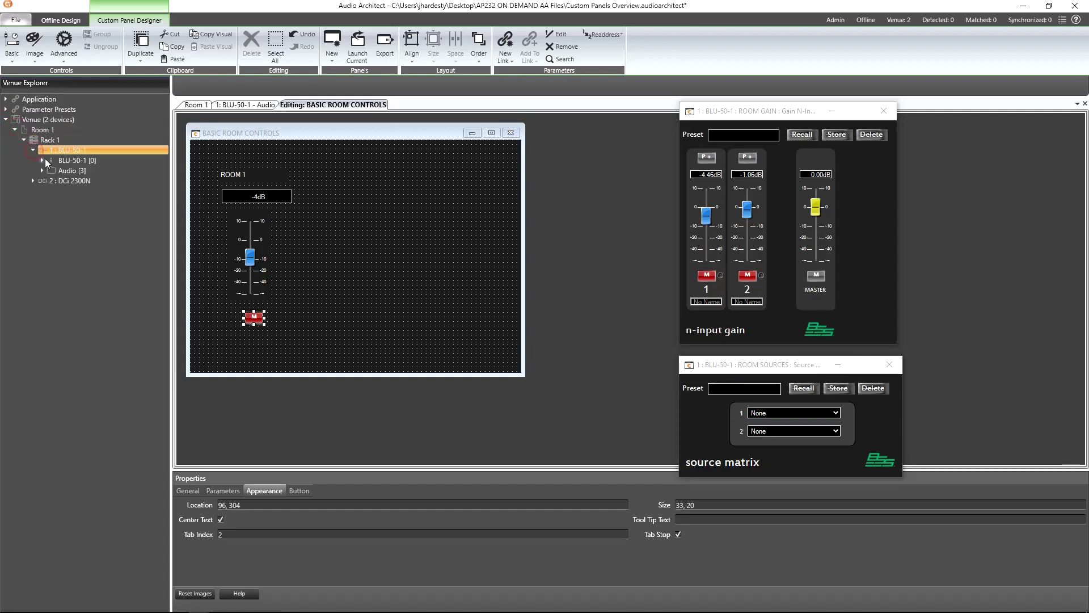
Step: Drag the Source Matrix ROOM SOURCES Output 1 Input parameter onto the panel
click(44, 170)
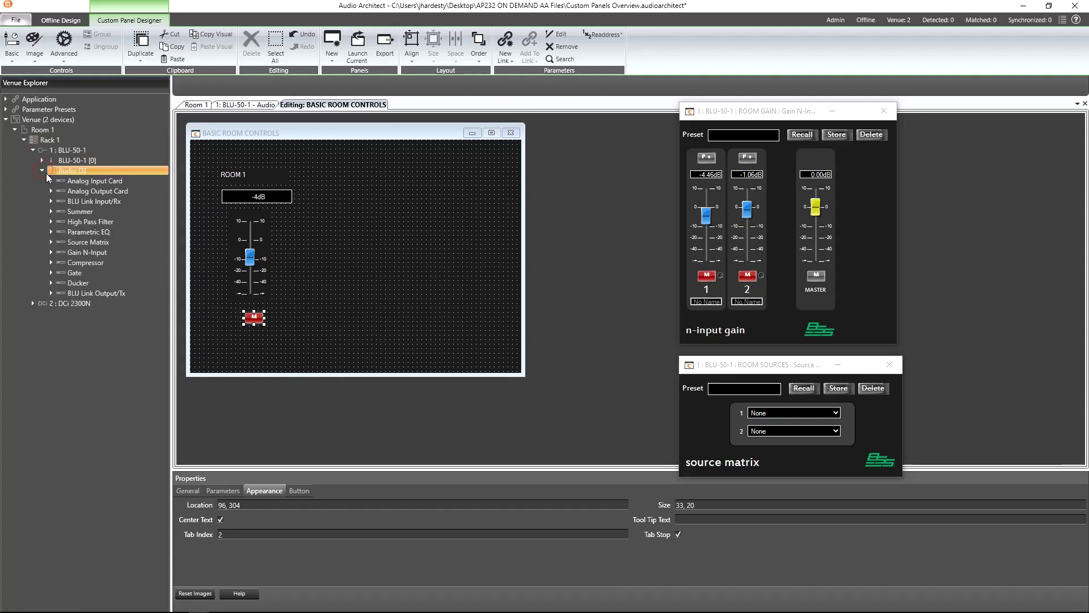
click(50, 243)
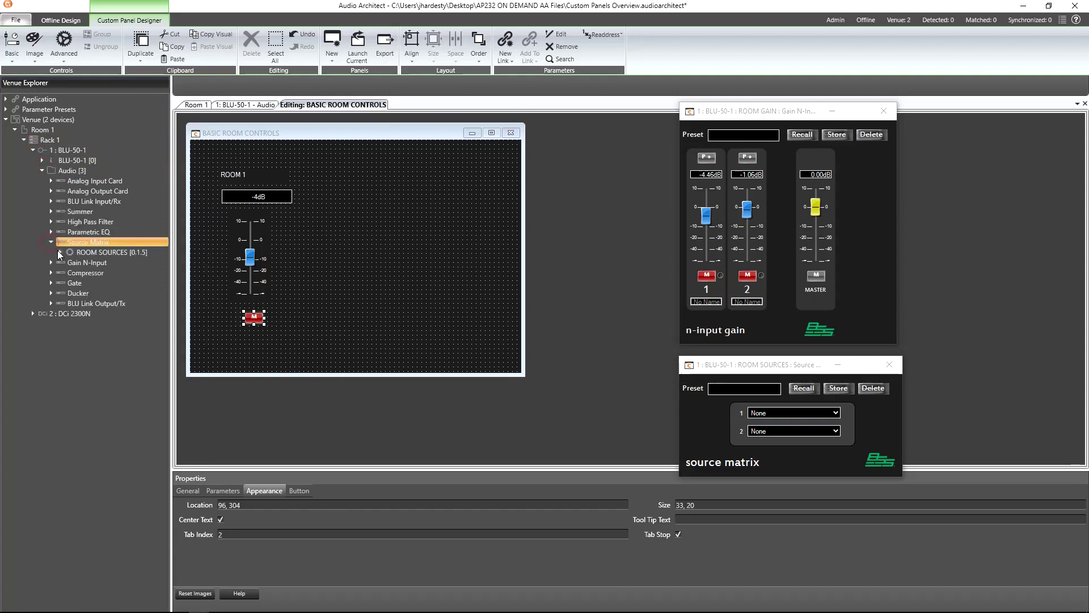
click(60, 253)
click(109, 261)
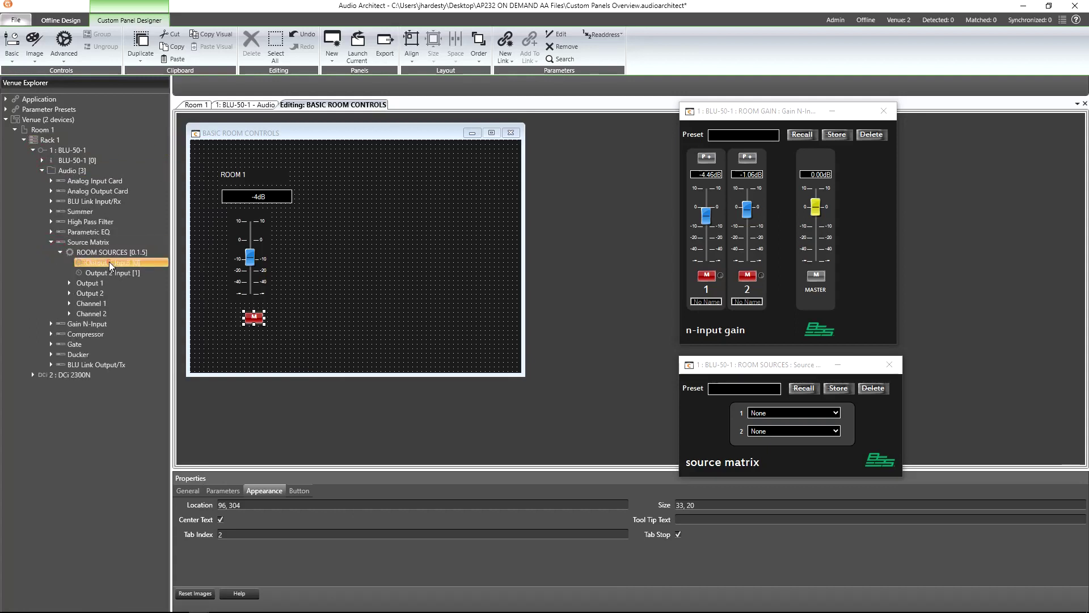
drag(251, 246, 286, 234)
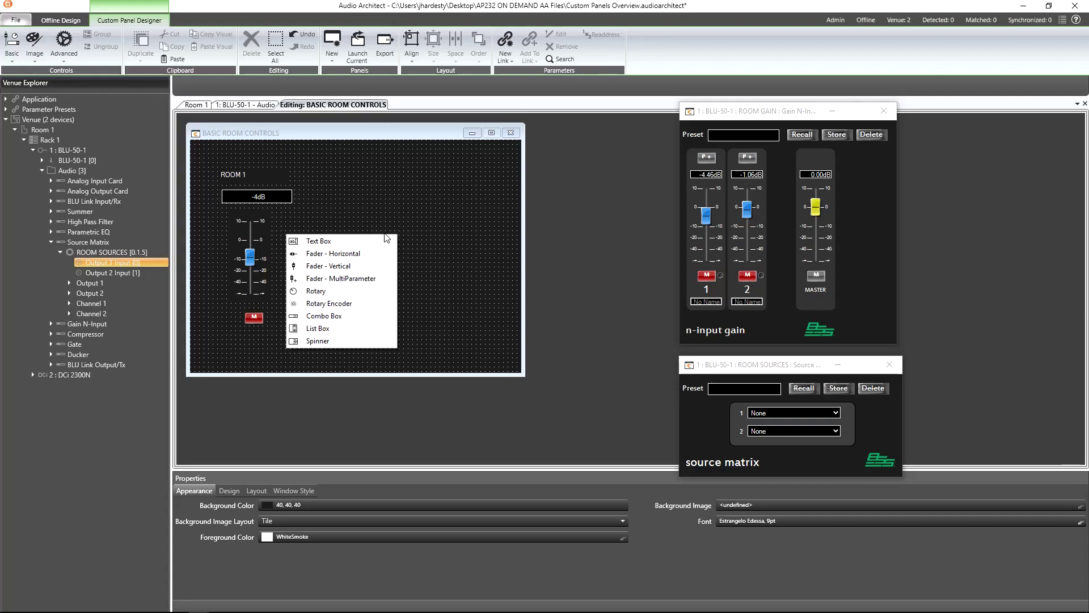
Step: Make the source selector a list box shortened to its None/PC/AUX entries, then close the source matrix and gain windows
click(352, 328)
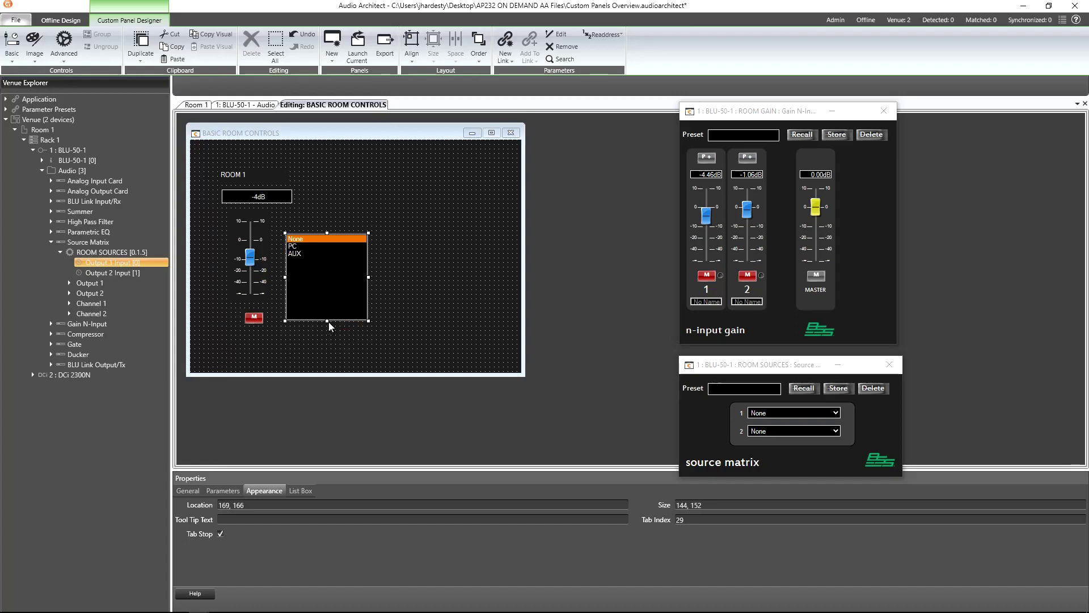
drag(328, 321, 327, 267)
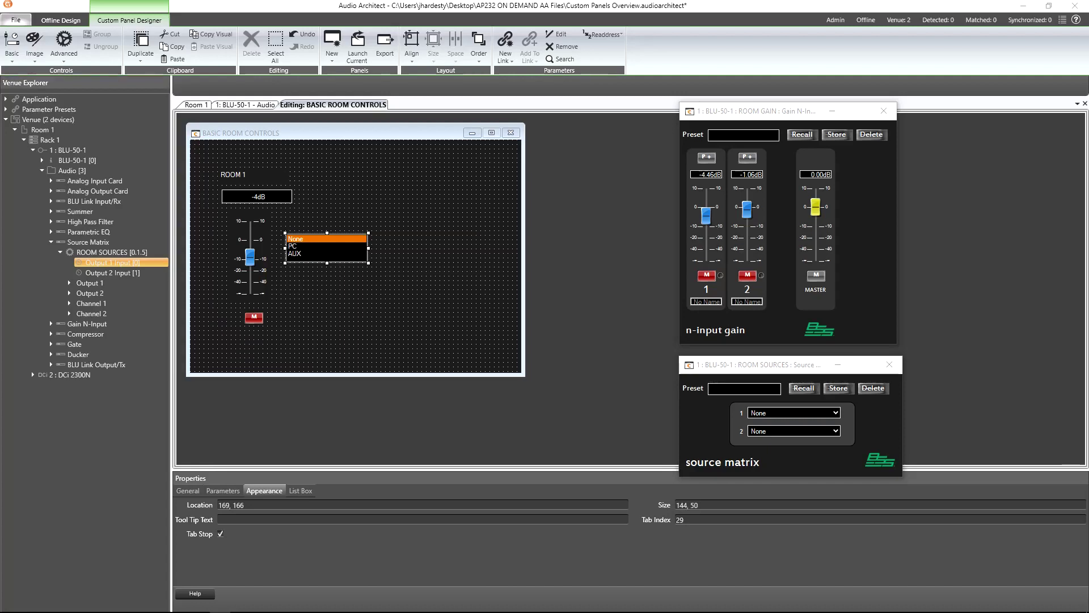
click(890, 365)
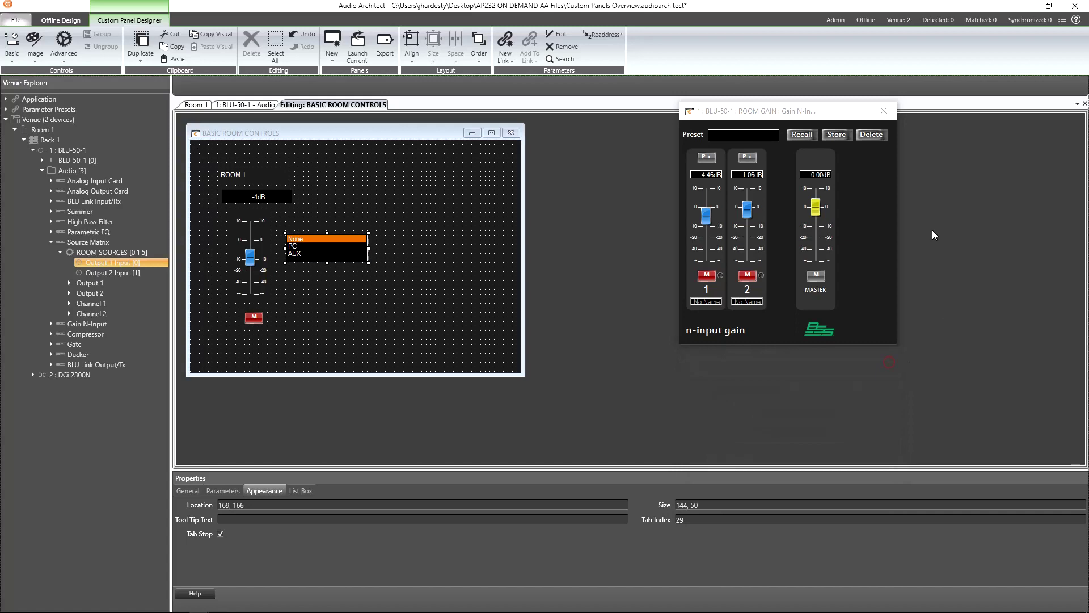
click(883, 112)
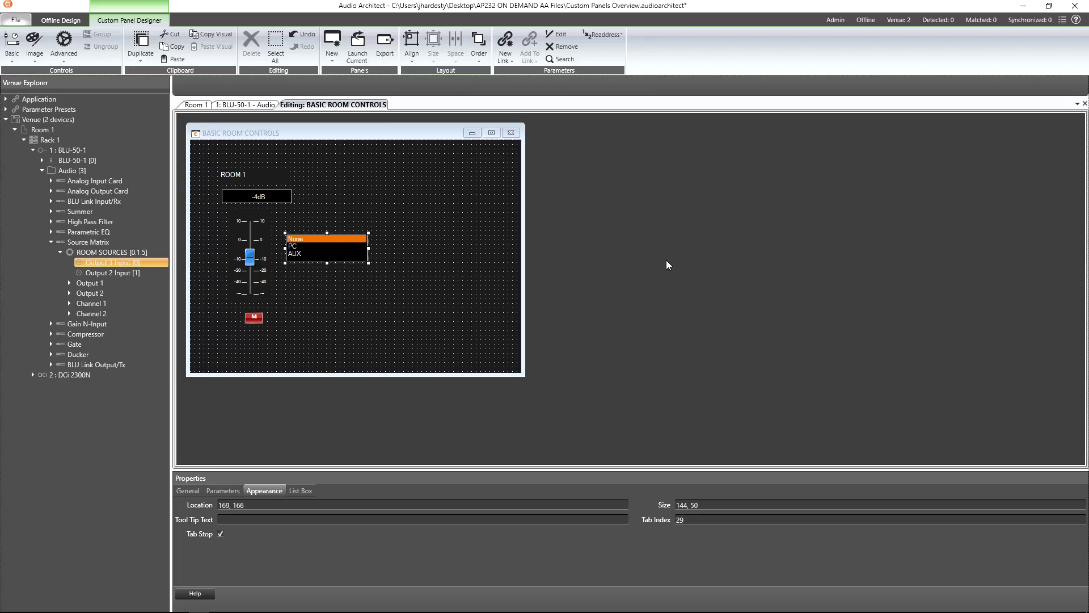
Step: Go to the 1: BLU-50-1 - Audio tab and open the MIC EQ block's control window
click(251, 107)
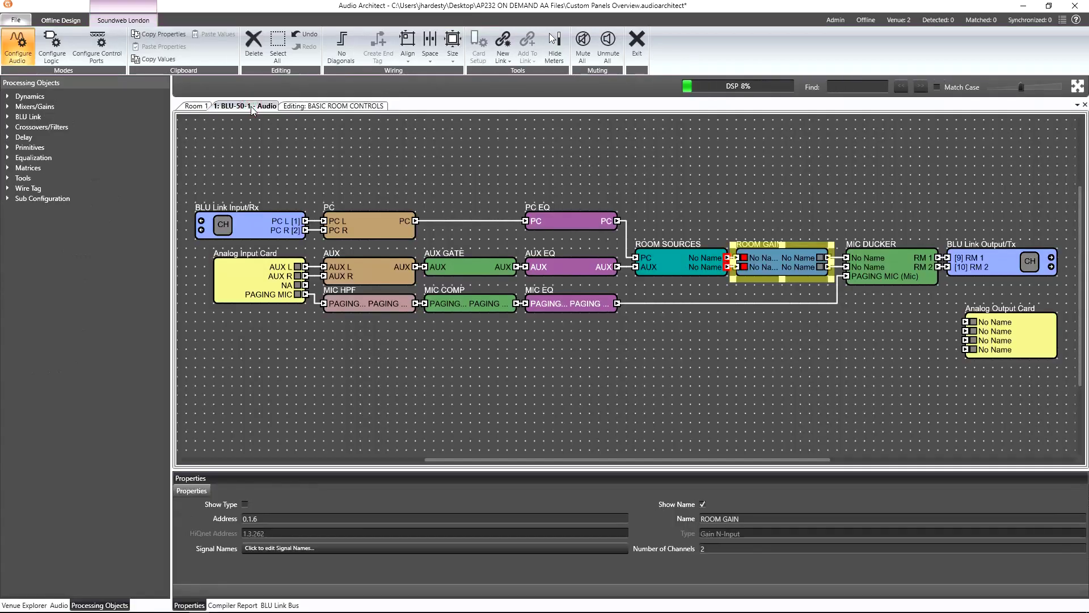
click(553, 305)
double_click(552, 302)
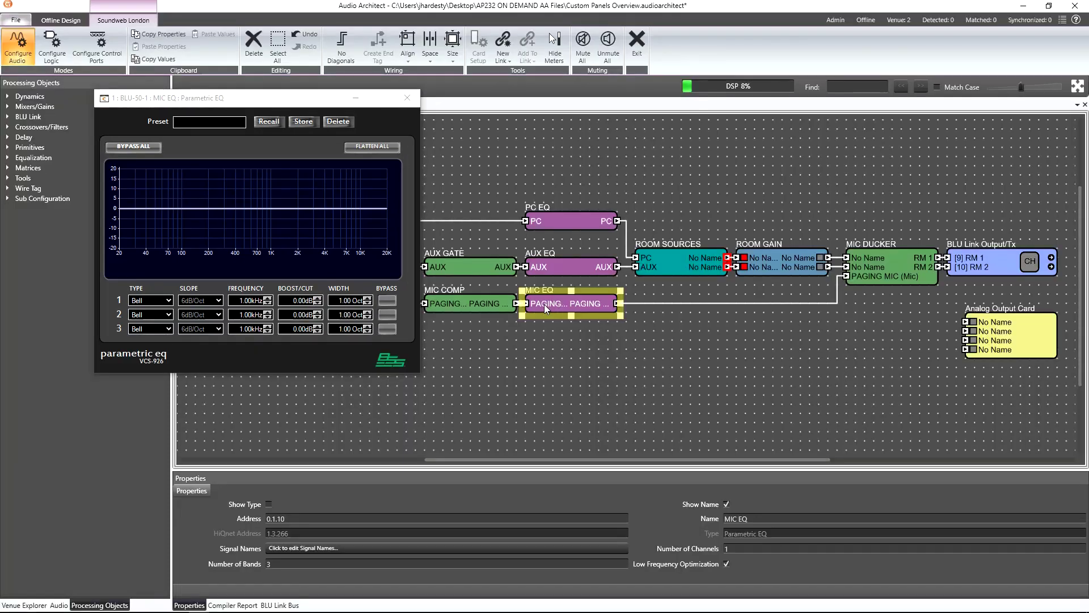
Step: Convert the MIC EQ window into custom panel Custom 1 and widen its canvas to fit
right_click(298, 103)
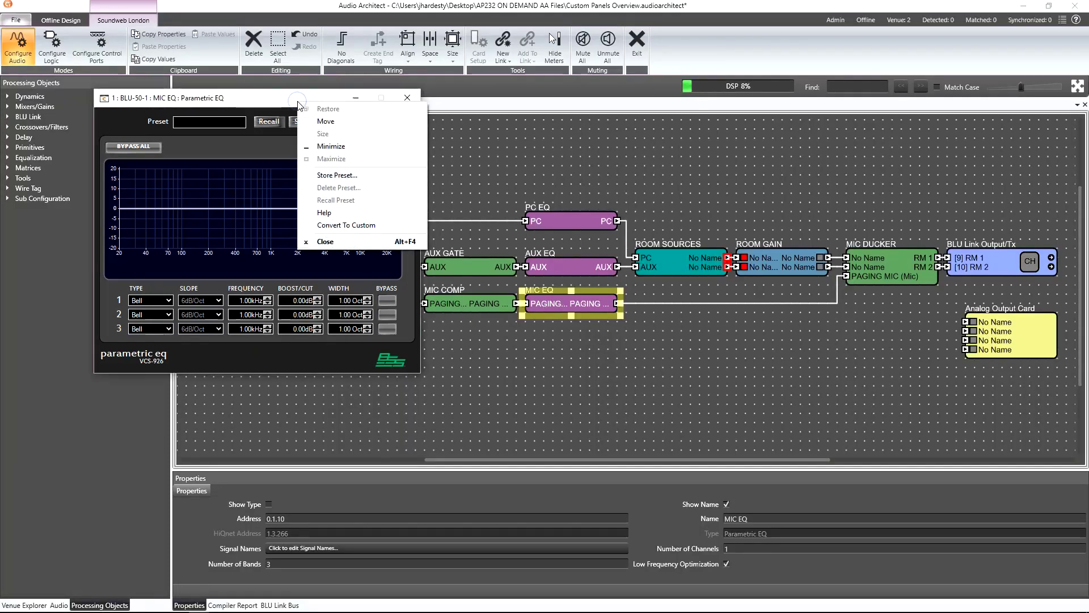
click(105, 100)
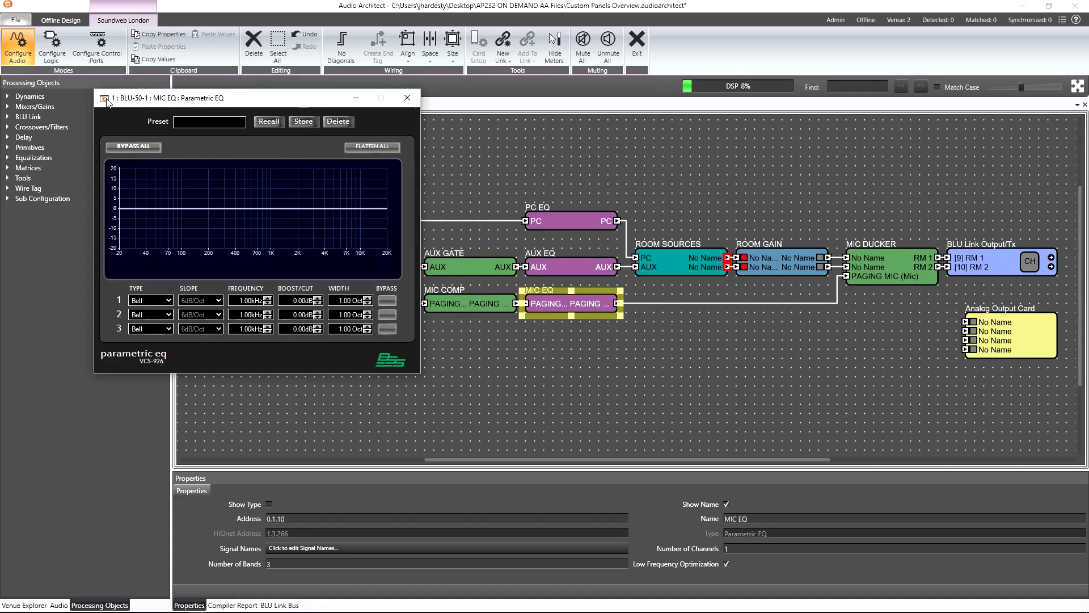
click(106, 101)
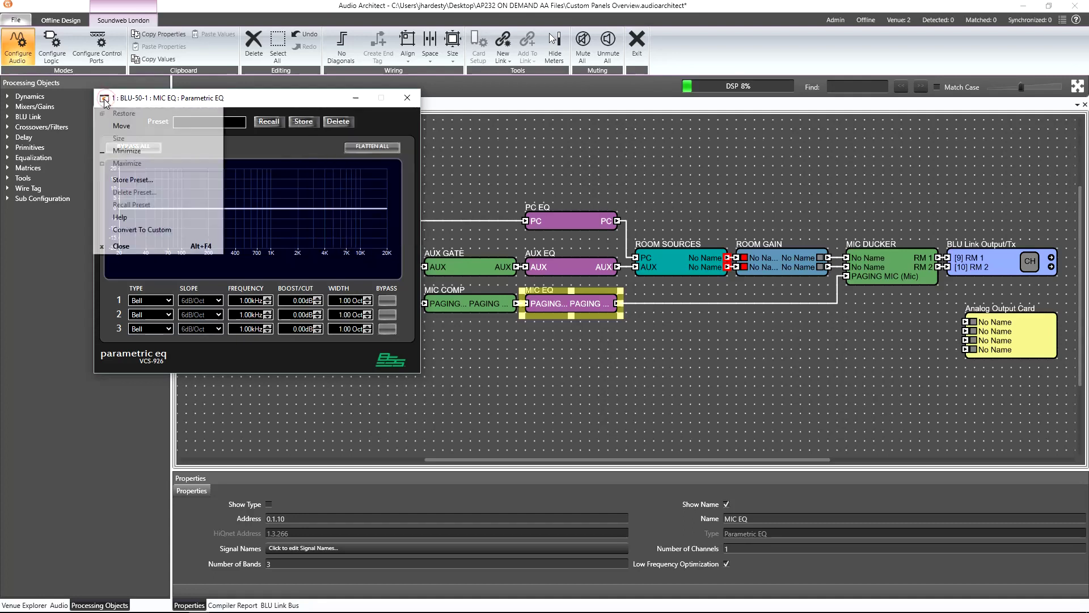
click(178, 230)
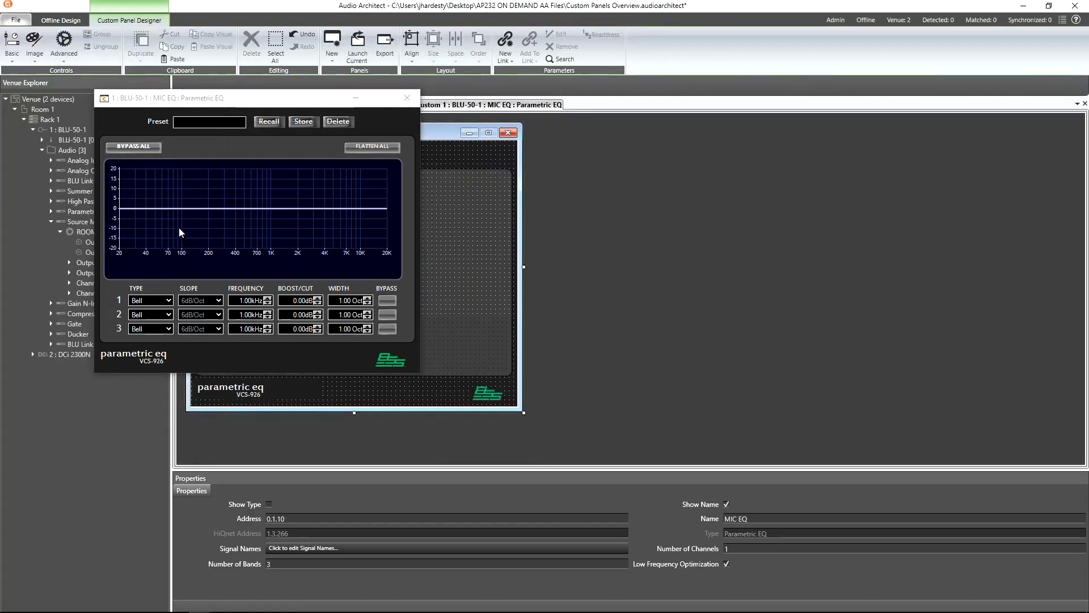
drag(306, 103, 949, 123)
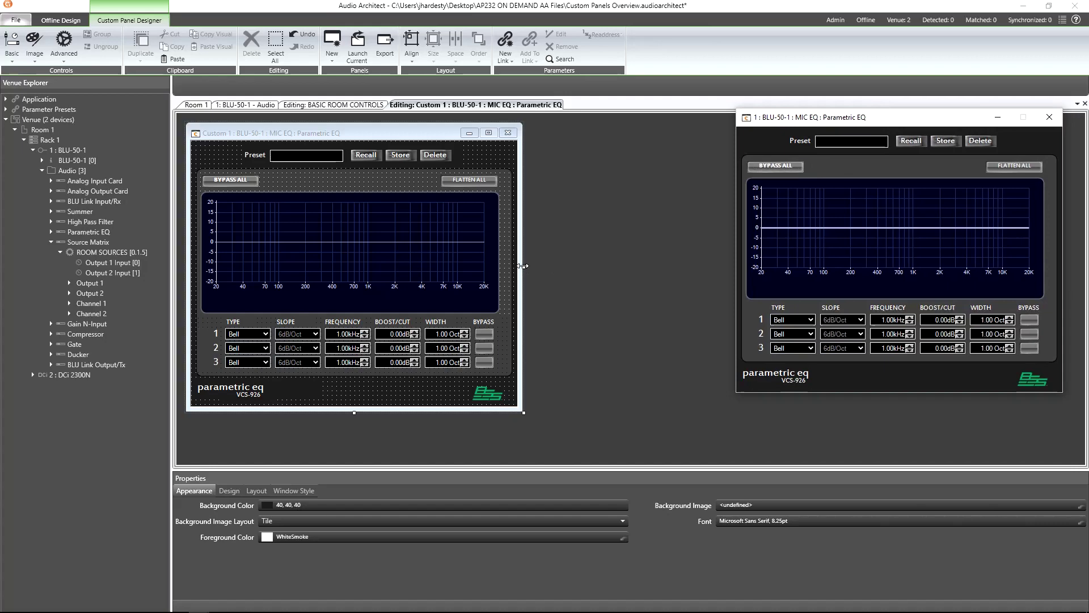
drag(524, 271, 704, 274)
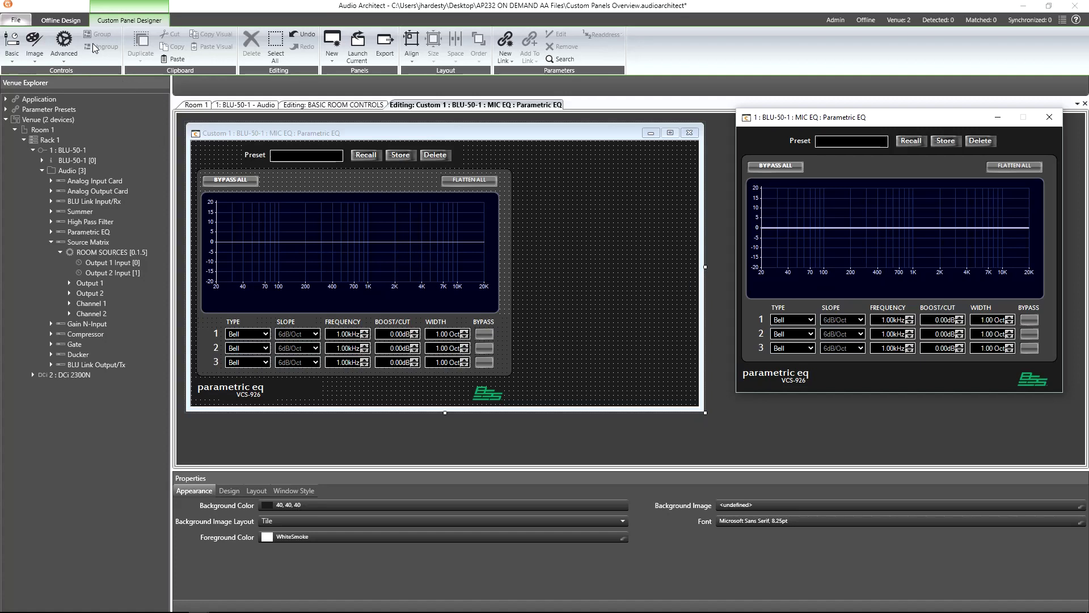
Step: Remove the Custom 1 panel from the Offline Design panels
click(61, 20)
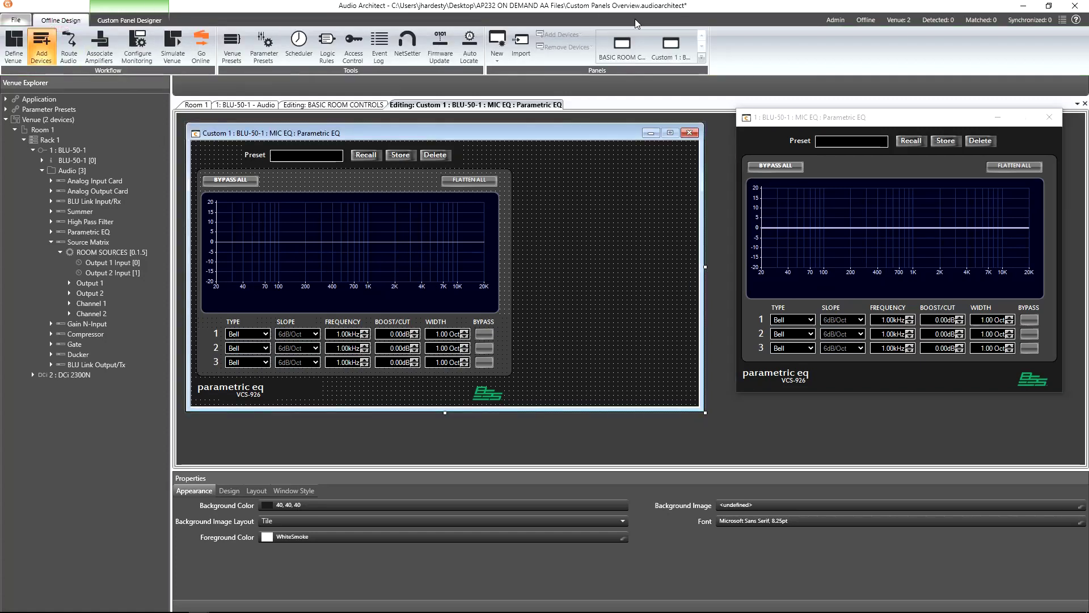
right_click(675, 50)
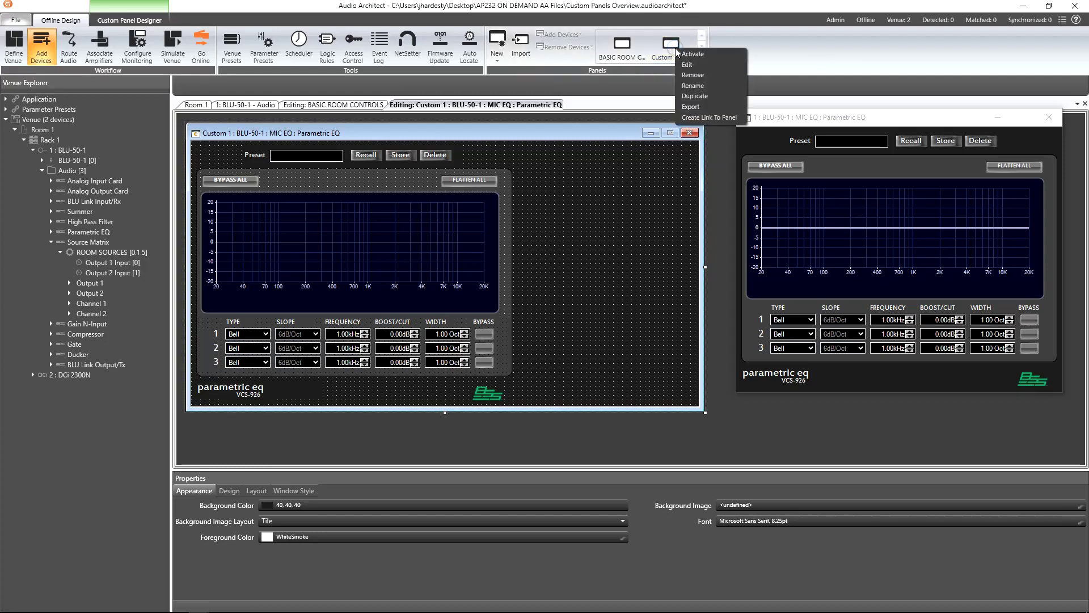
click(712, 75)
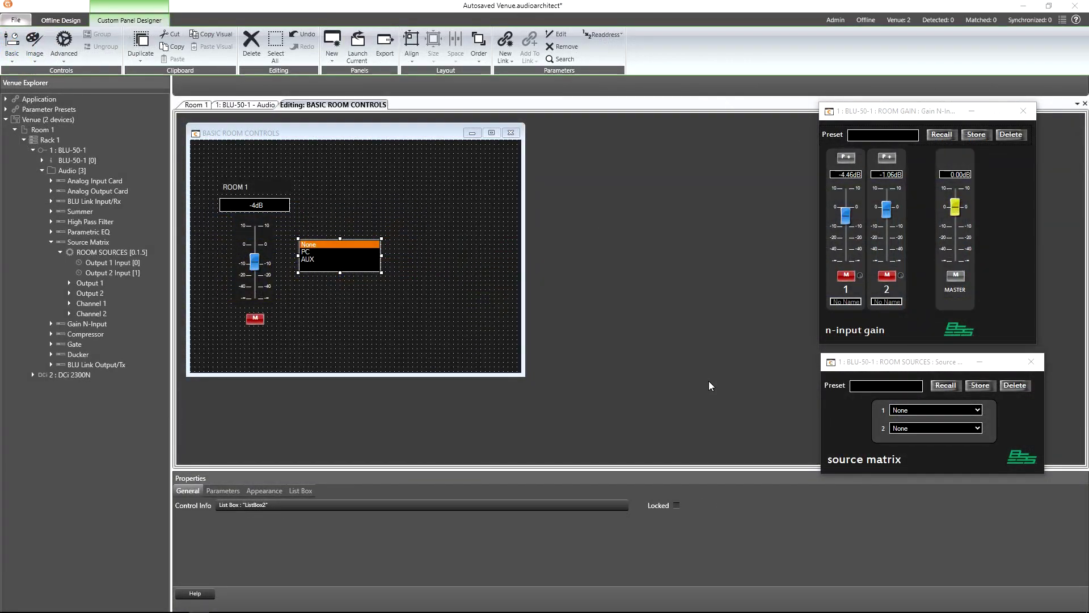
Step: Move the ROOM 1 label and None/PC/AUX list above the -4dB readout, then select all ROOM 1 controls
drag(268, 190, 270, 158)
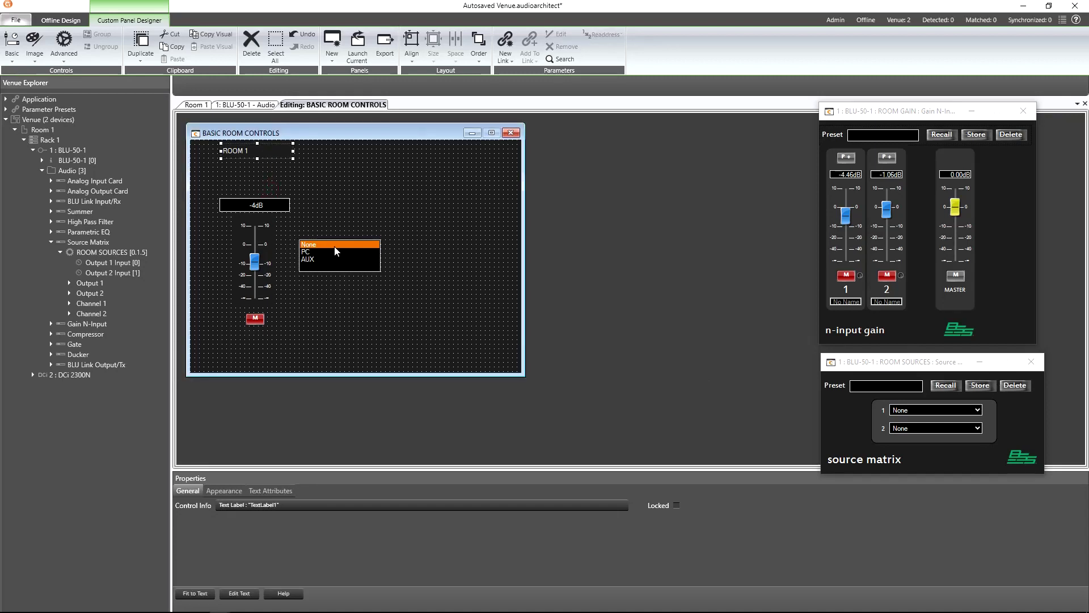
drag(340, 260, 261, 187)
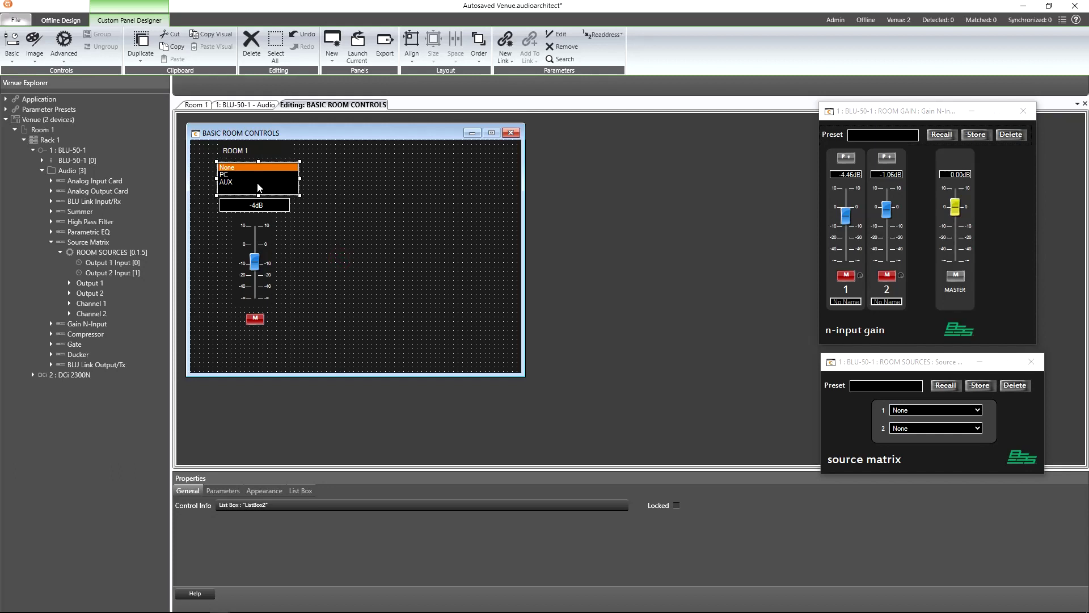
click(257, 320)
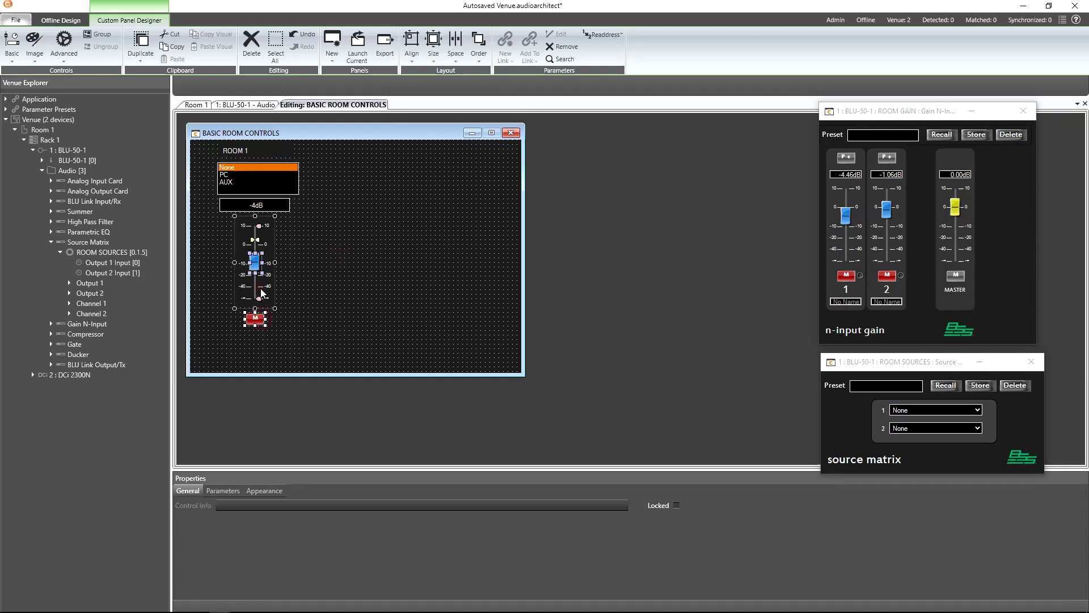
click(301, 339)
drag(311, 349, 211, 145)
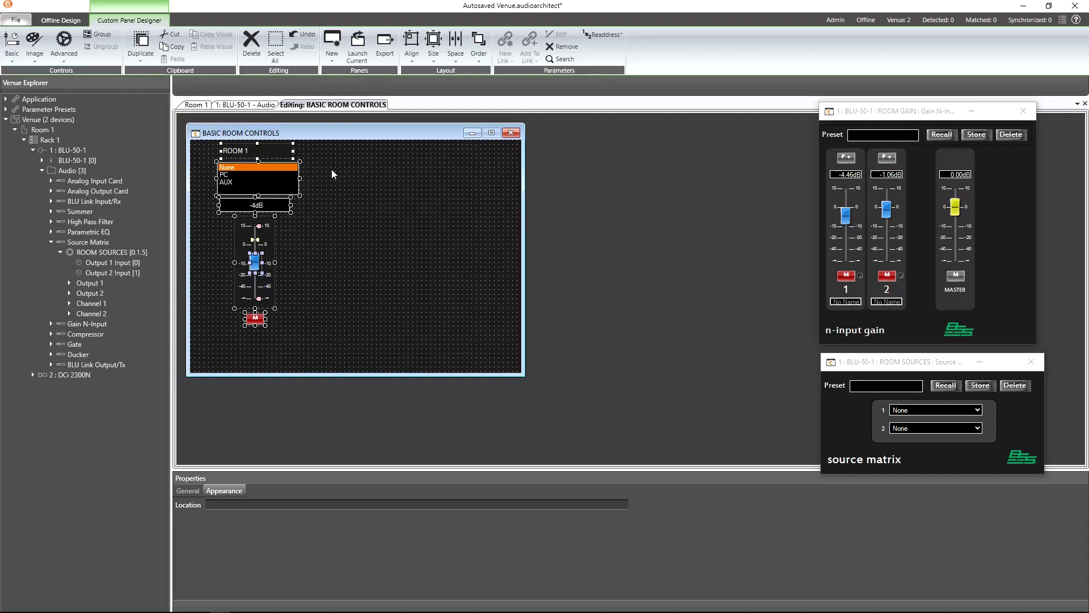
Step: Align the ROOM 1 controls' horizontal centres and make their vertical spacing equal
click(412, 55)
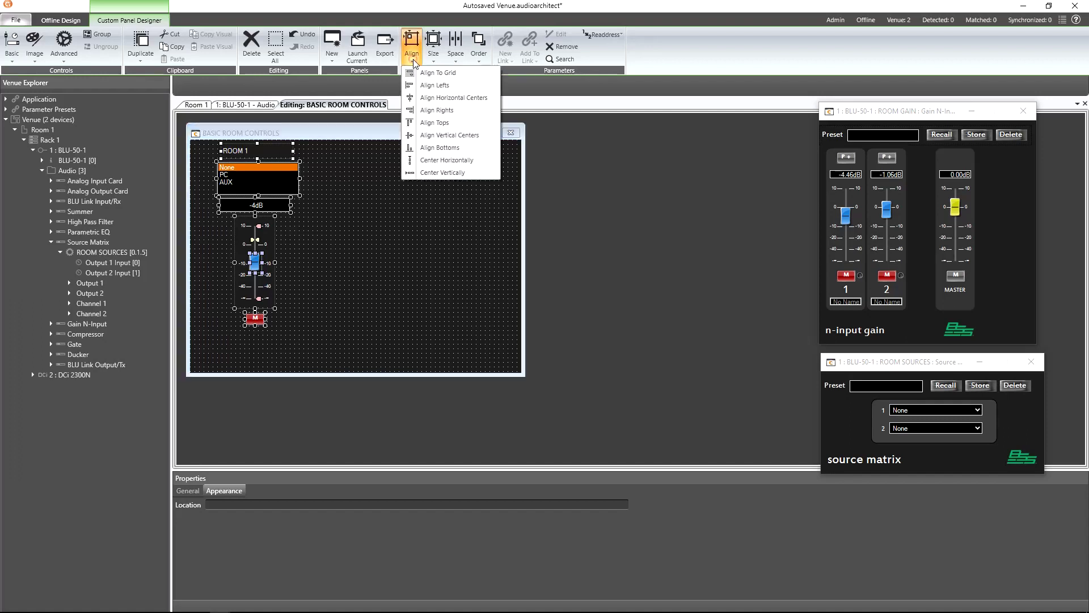
click(427, 100)
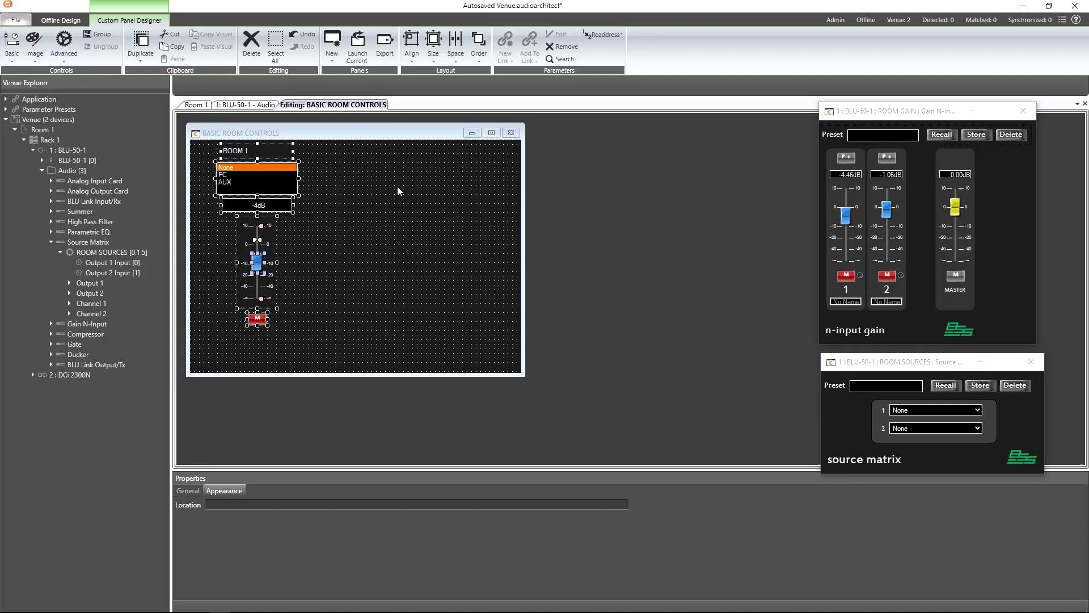
click(455, 56)
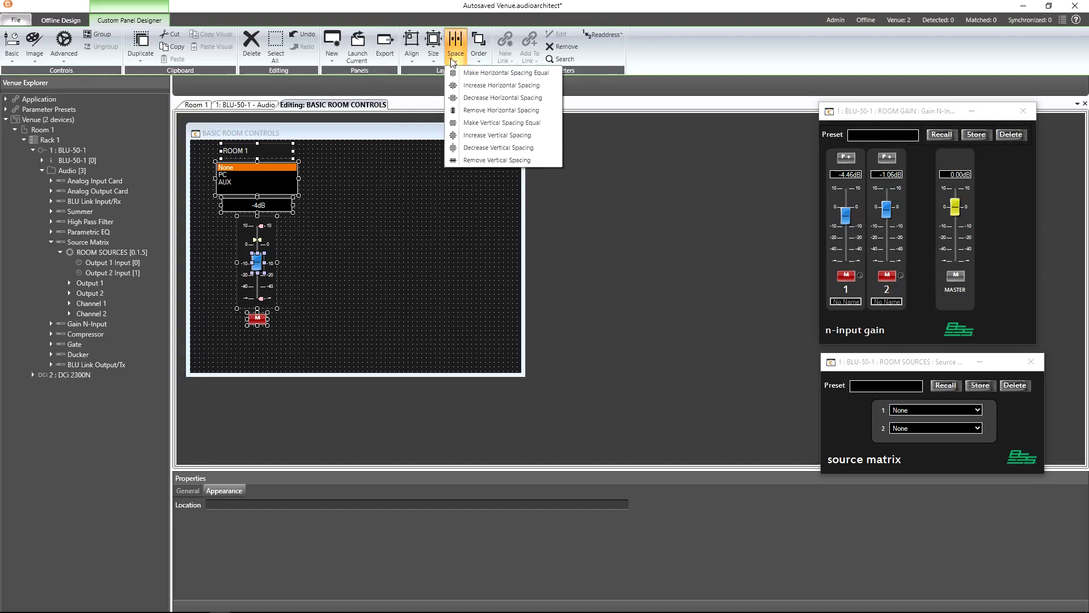
click(484, 122)
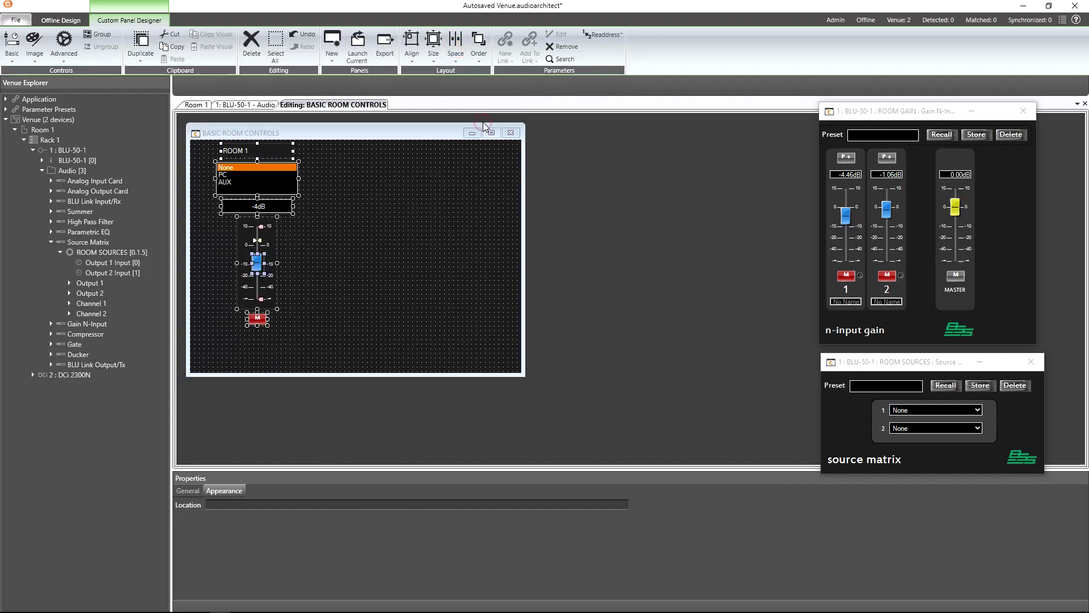
Step: Make the ROOM 1 controls the same width and realign them in one column
click(275, 231)
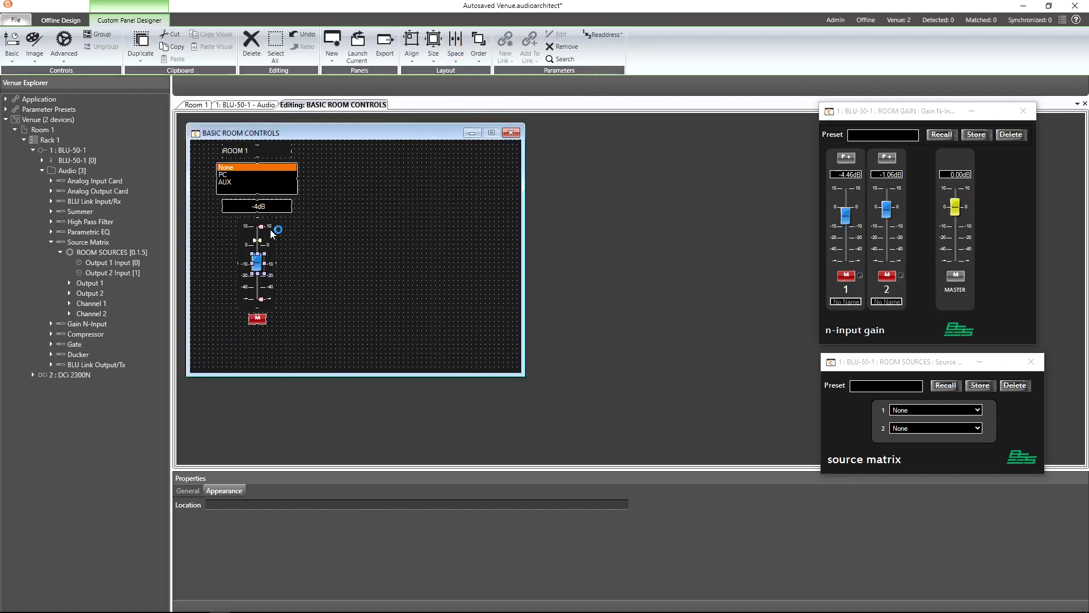
click(440, 63)
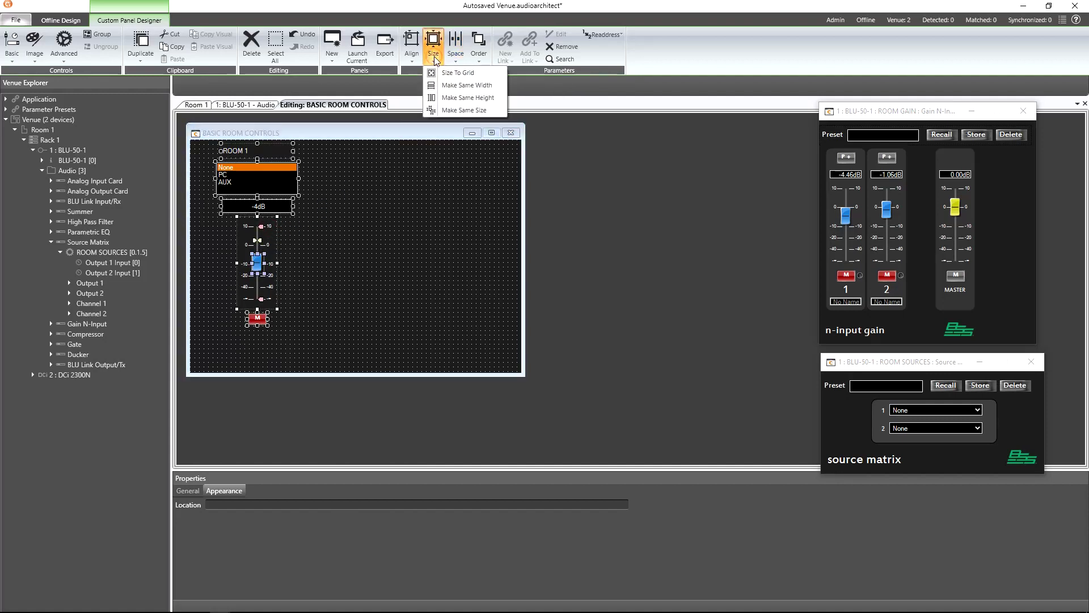
click(476, 89)
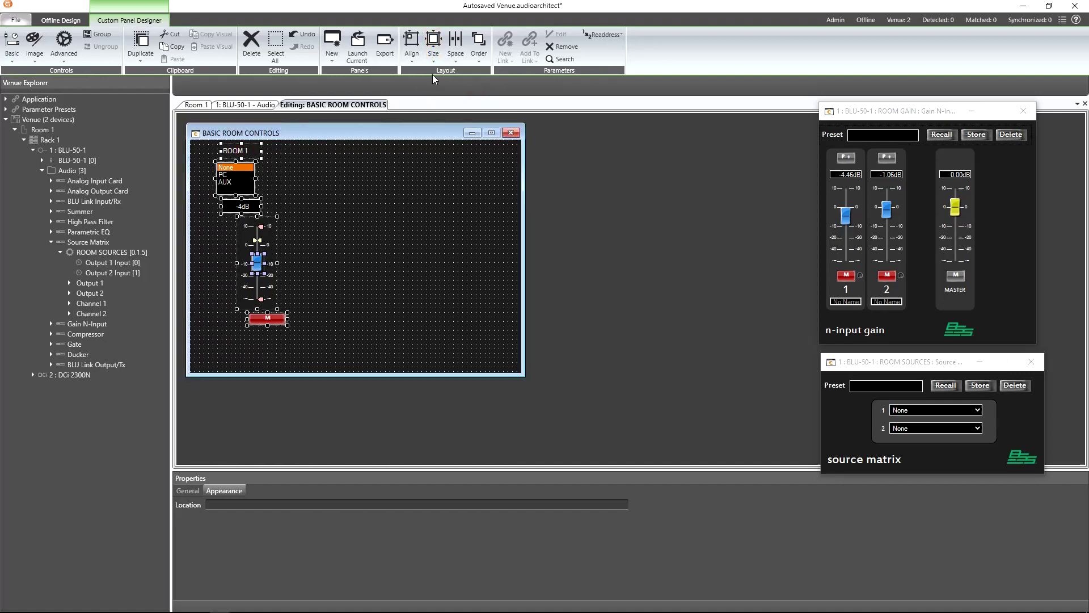
click(413, 56)
click(448, 98)
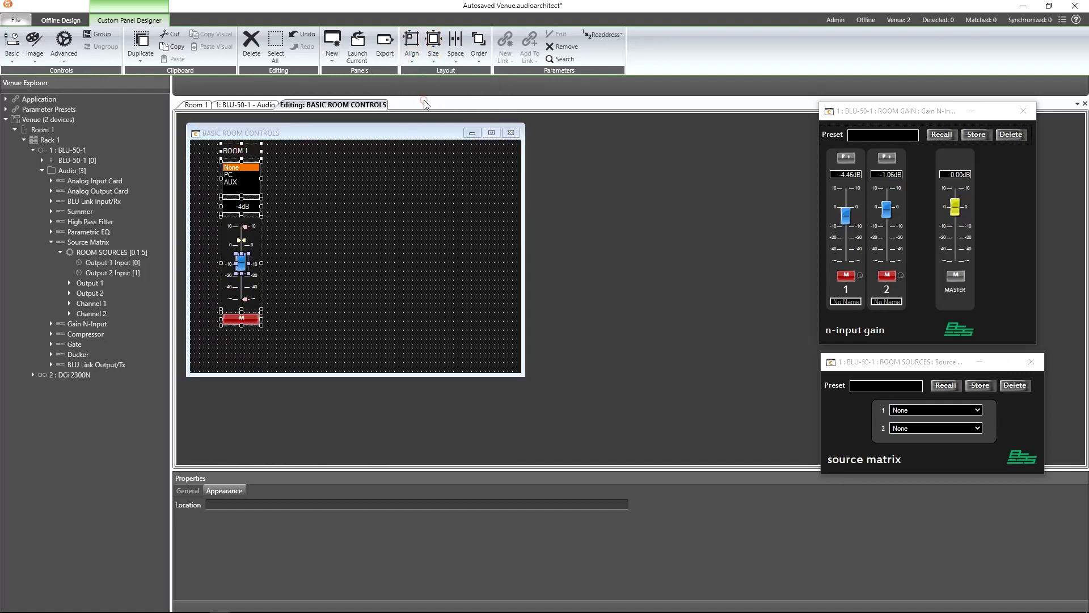
click(432, 202)
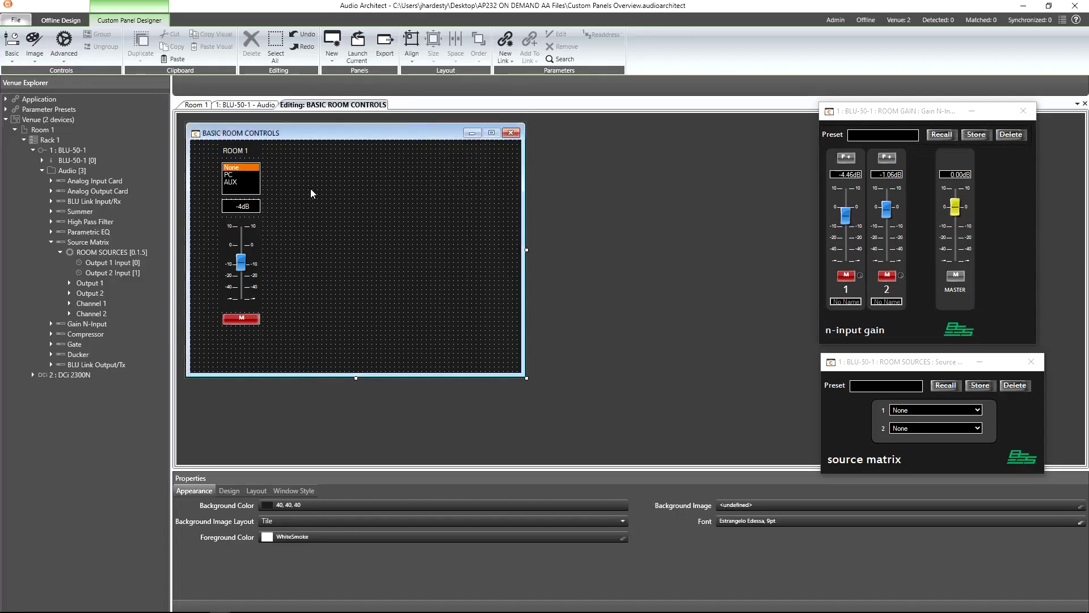
Step: Insert an Advanced Panel sub-panel onto the BASIC ROOM CONTROLS canvas
right_click(316, 194)
mouse_move(335, 201)
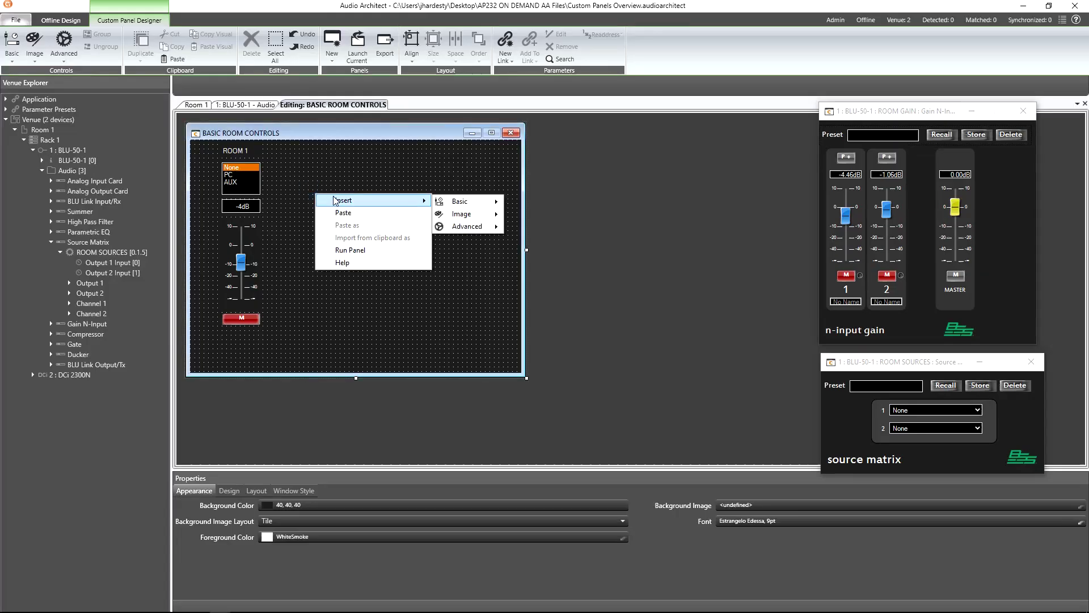
mouse_move(460, 227)
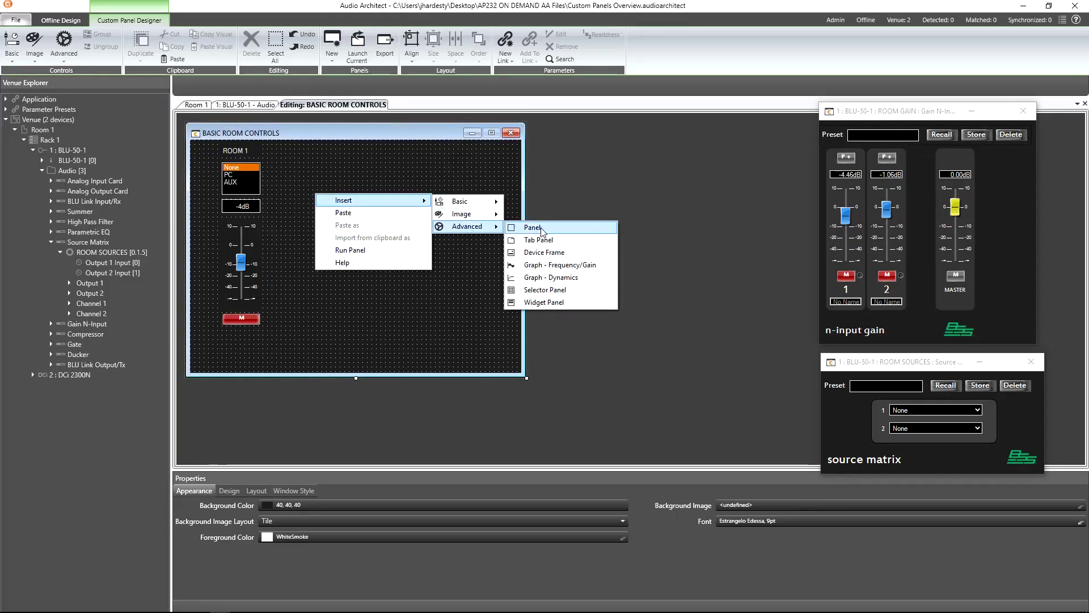
click(534, 228)
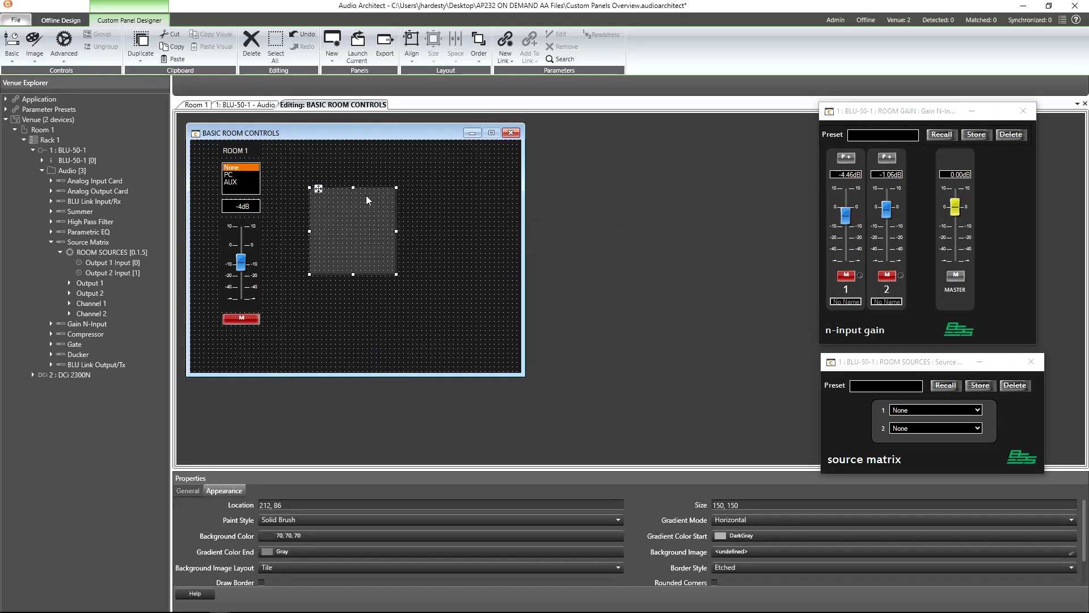
Step: Stretch the sub-panel to full height and move the ROOM 1 controls onto it
drag(352, 188, 351, 148)
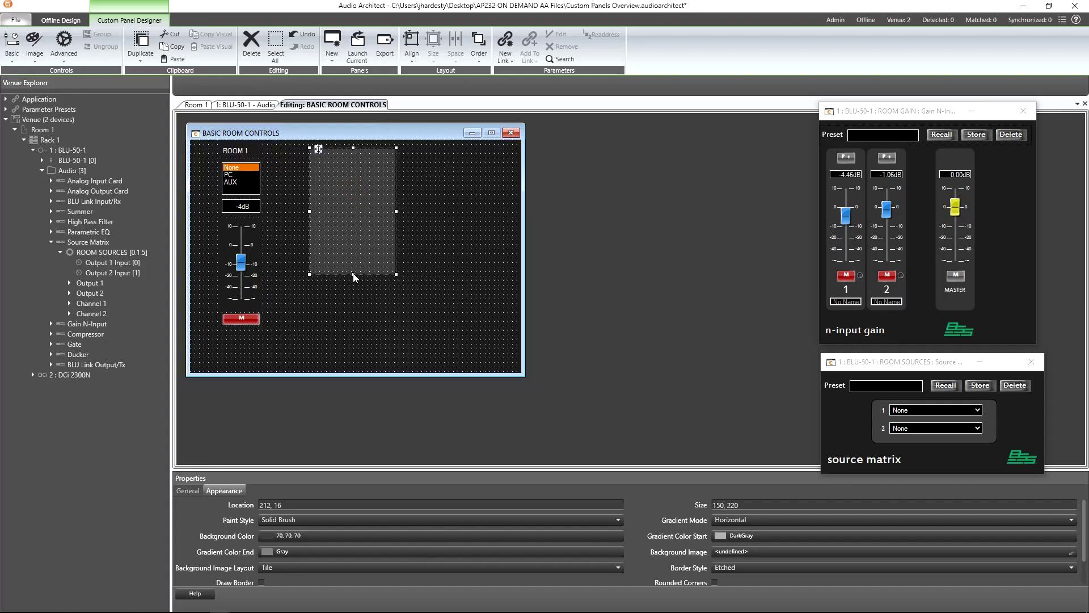
drag(353, 274, 352, 340)
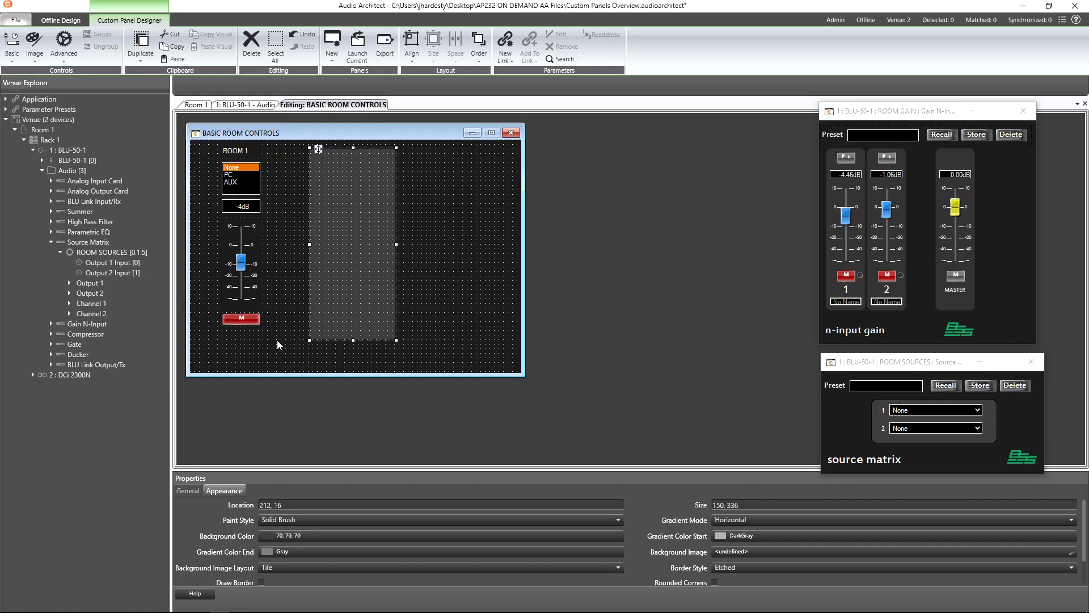
drag(278, 341, 206, 144)
drag(237, 177, 335, 179)
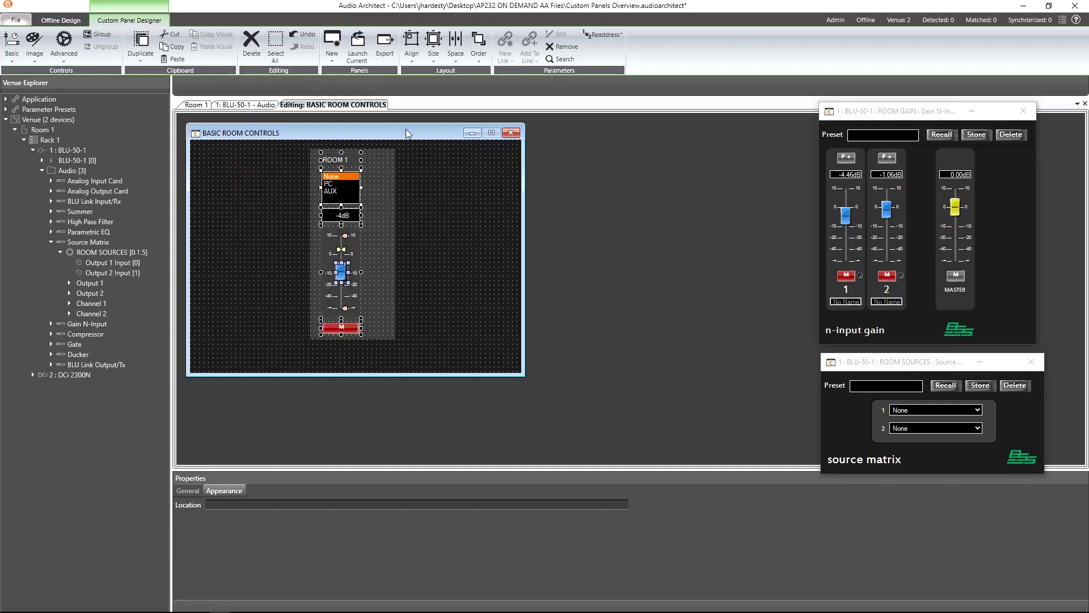
Step: Centre the ROOM 1 controls in the grey sub-panel and move it to 16, 16
click(417, 61)
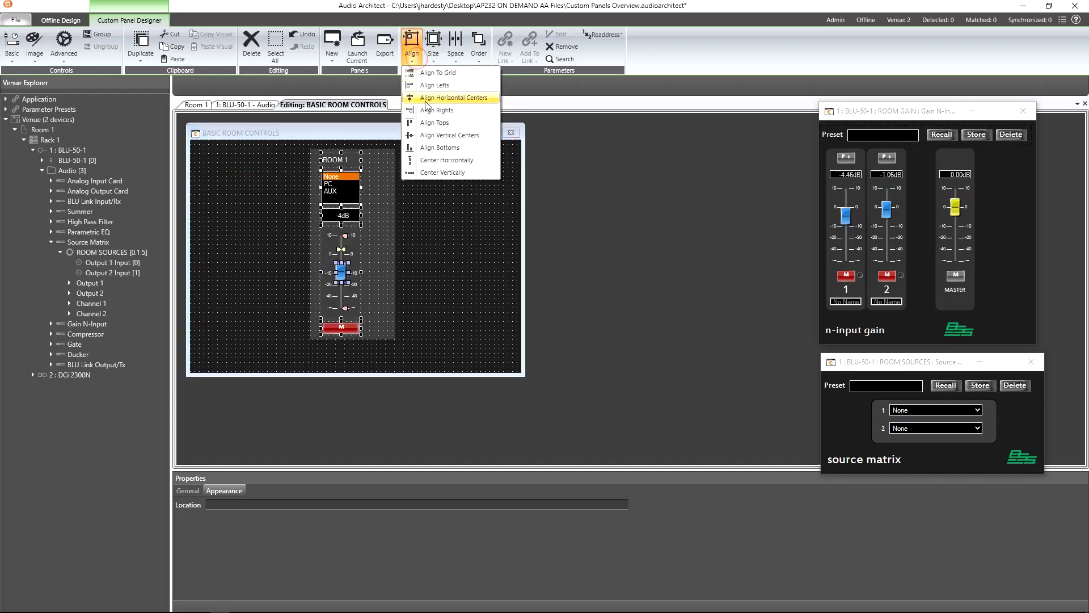
click(428, 159)
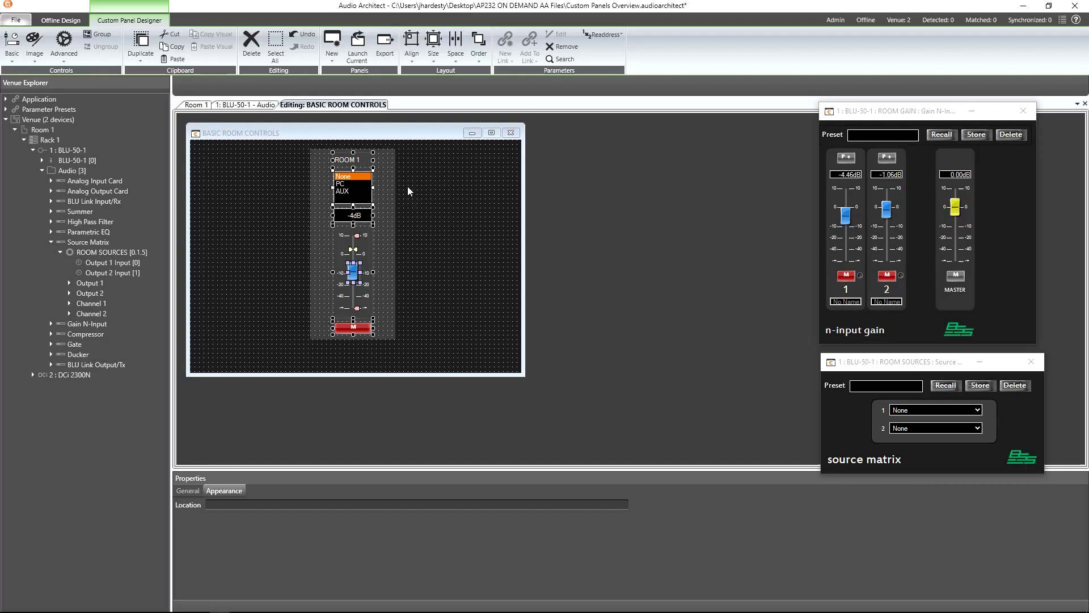
click(385, 216)
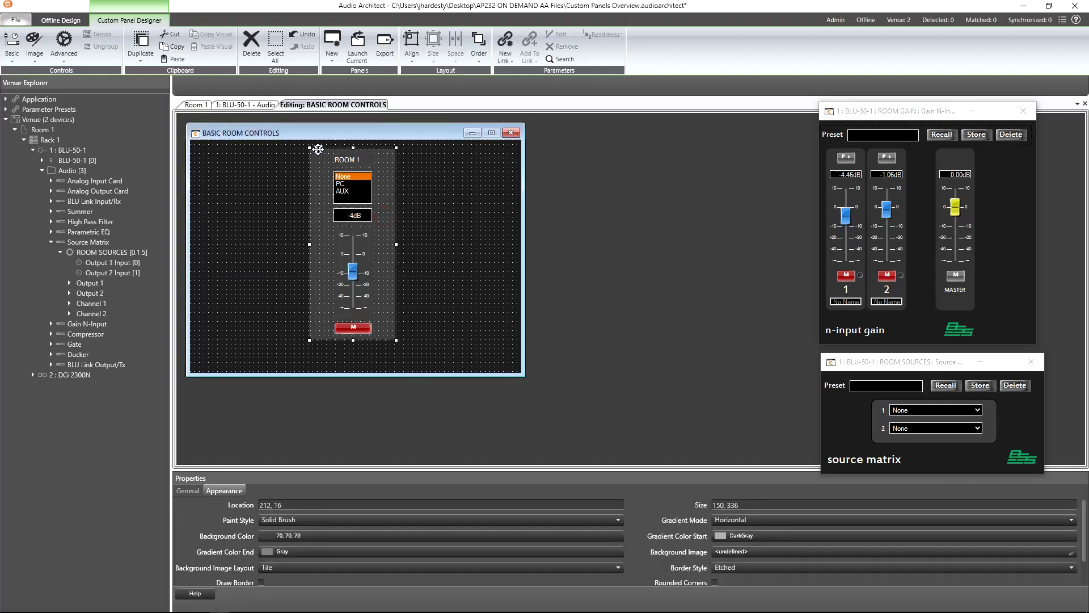
drag(319, 149, 199, 151)
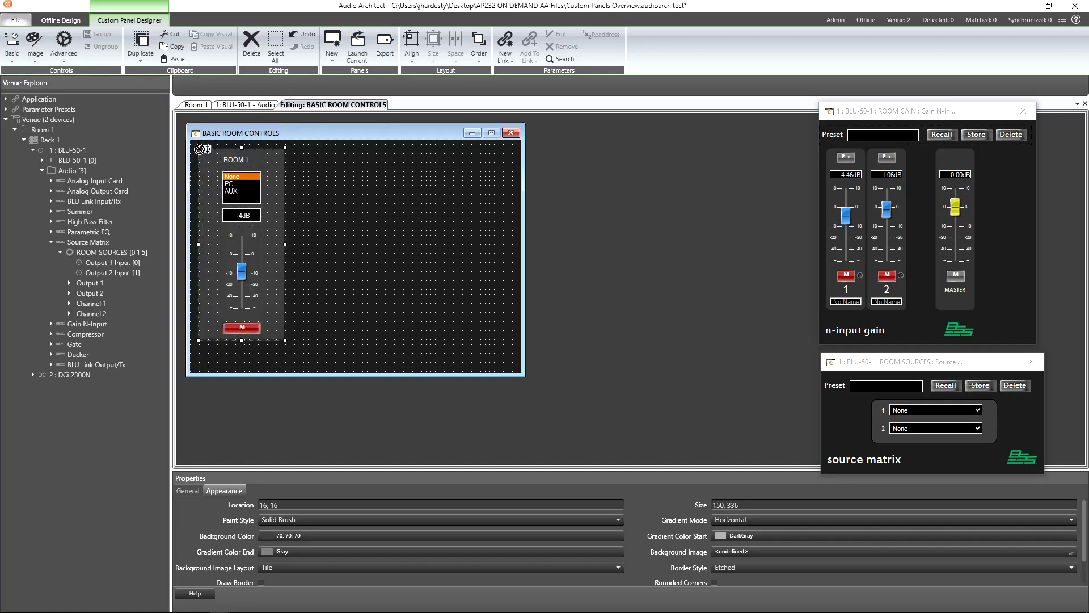
Step: Paste a copy of the ROOM 1 column beside it and relabel it ROOM 2
click(297, 171)
key(ctrl+v)
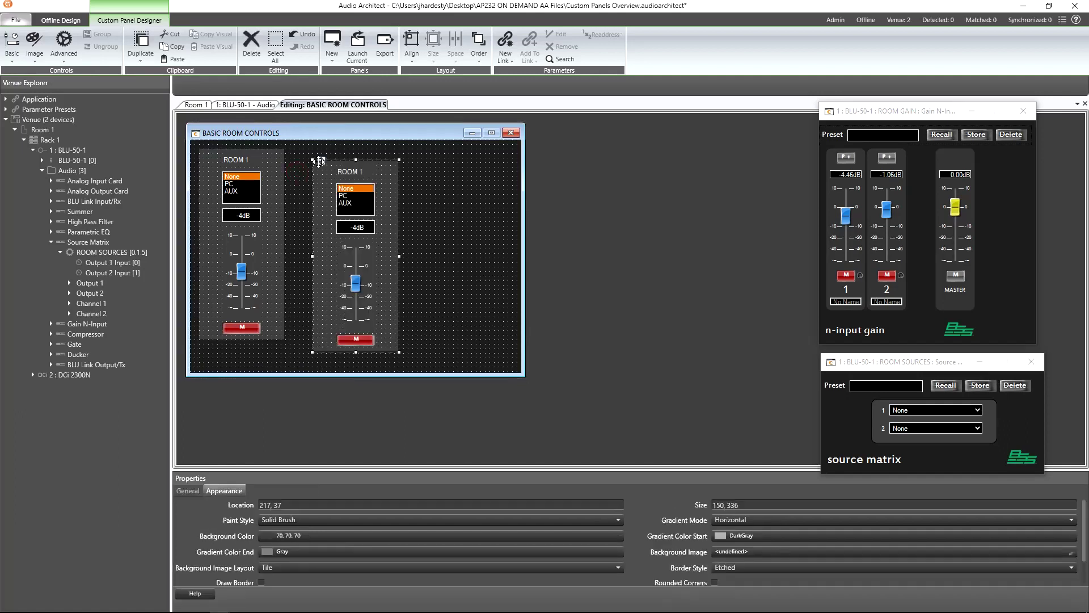
drag(313, 164, 291, 155)
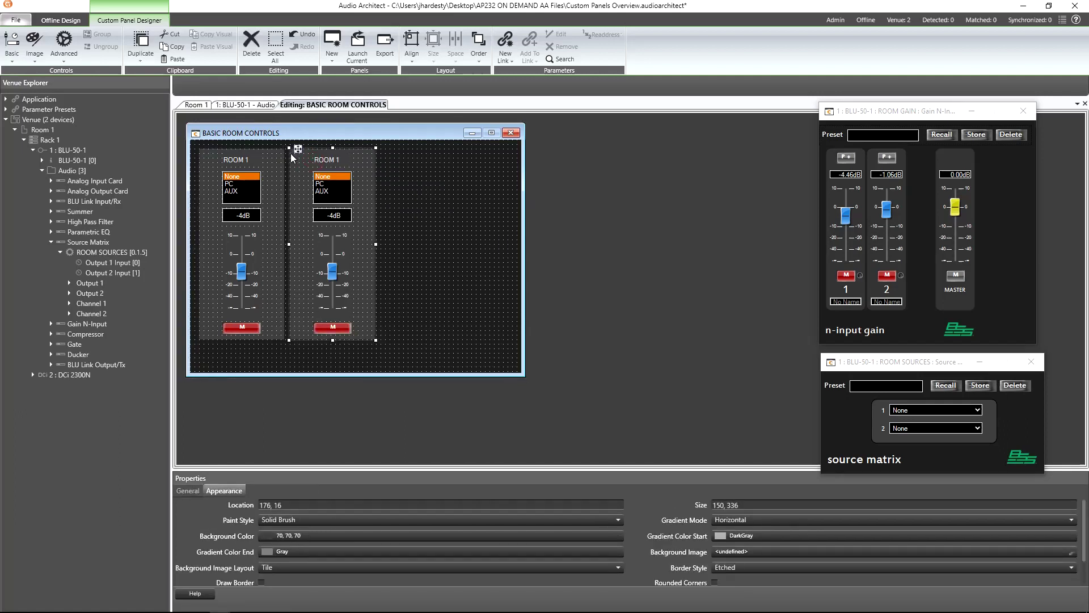
click(334, 162)
click(239, 593)
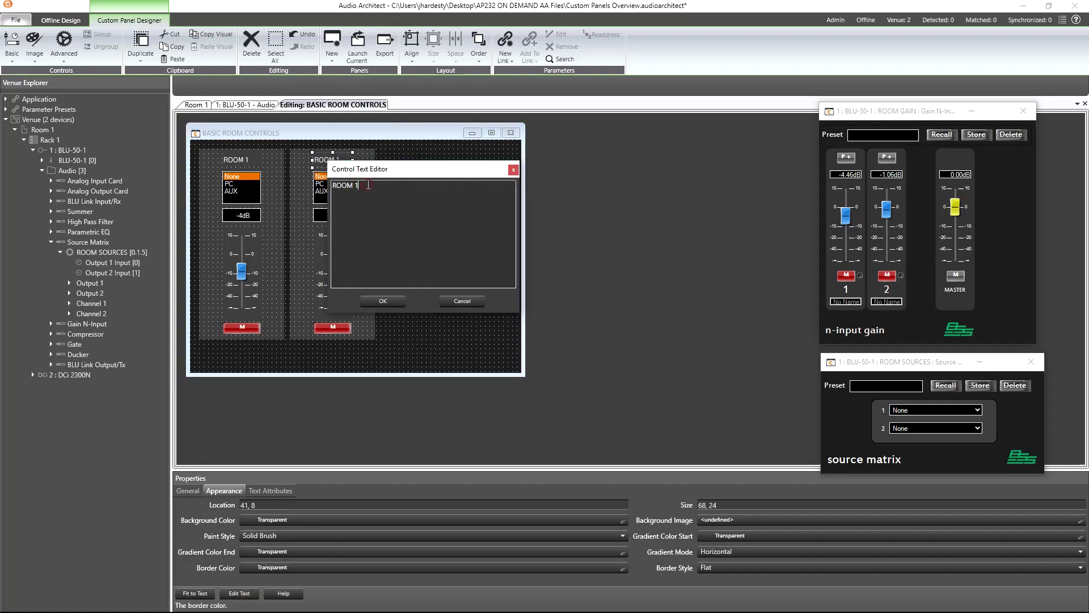
text(2)
click(383, 301)
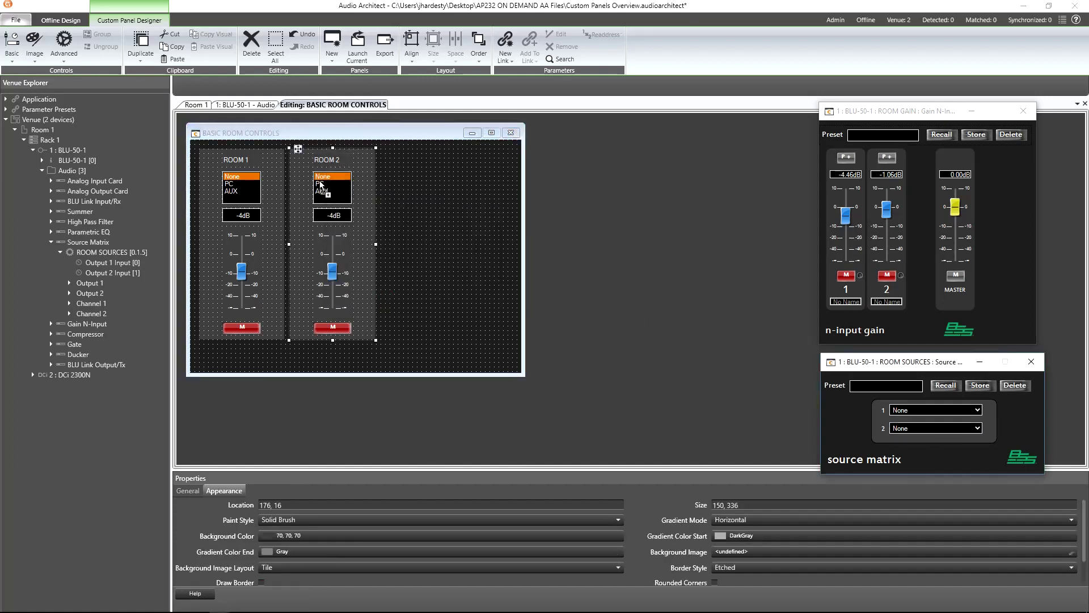
Step: Link ROOM 2's list, fader and mute to source input 2, gain channel 2 and mute 2, replacing old links
click(911, 433)
drag(887, 210, 339, 221)
click(929, 262)
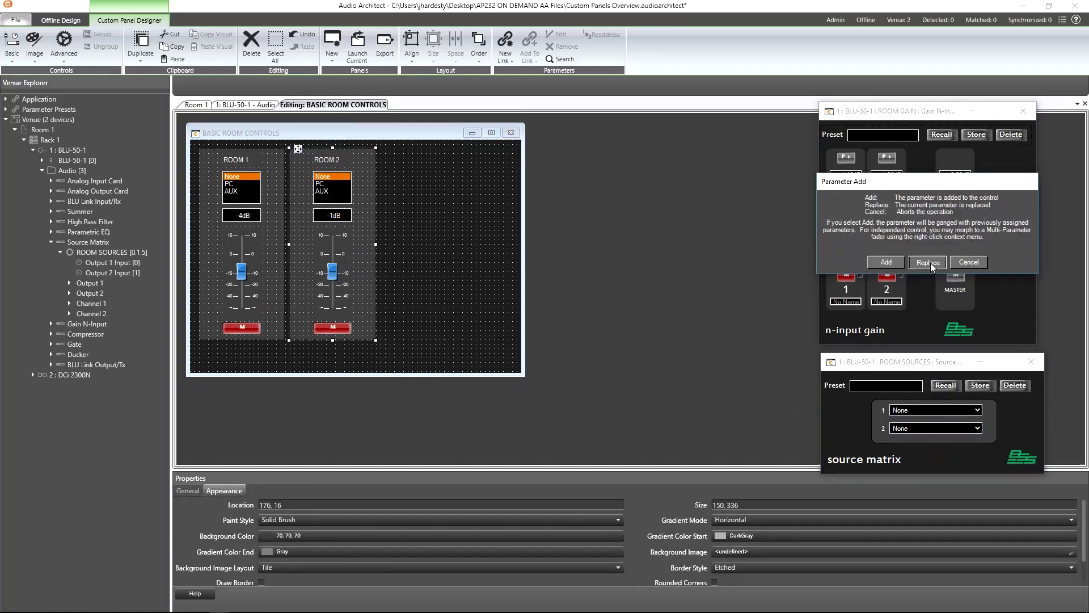
click(928, 262)
drag(887, 277, 365, 333)
click(928, 262)
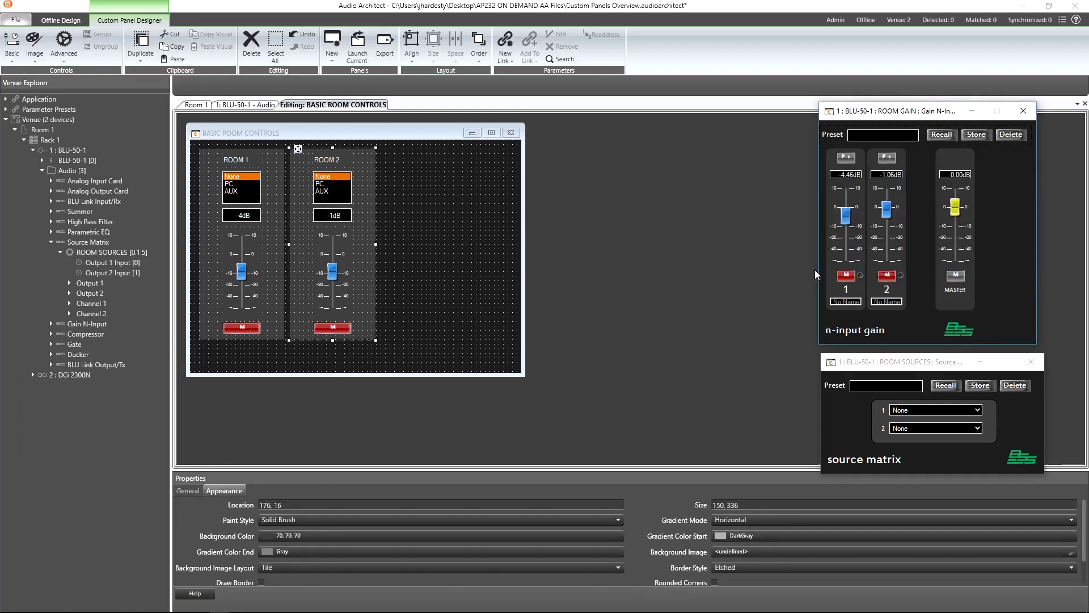
Step: Save the project and narrow the BASIC ROOM CONTROLS panel to 362 by 450
key(ctrl+s)
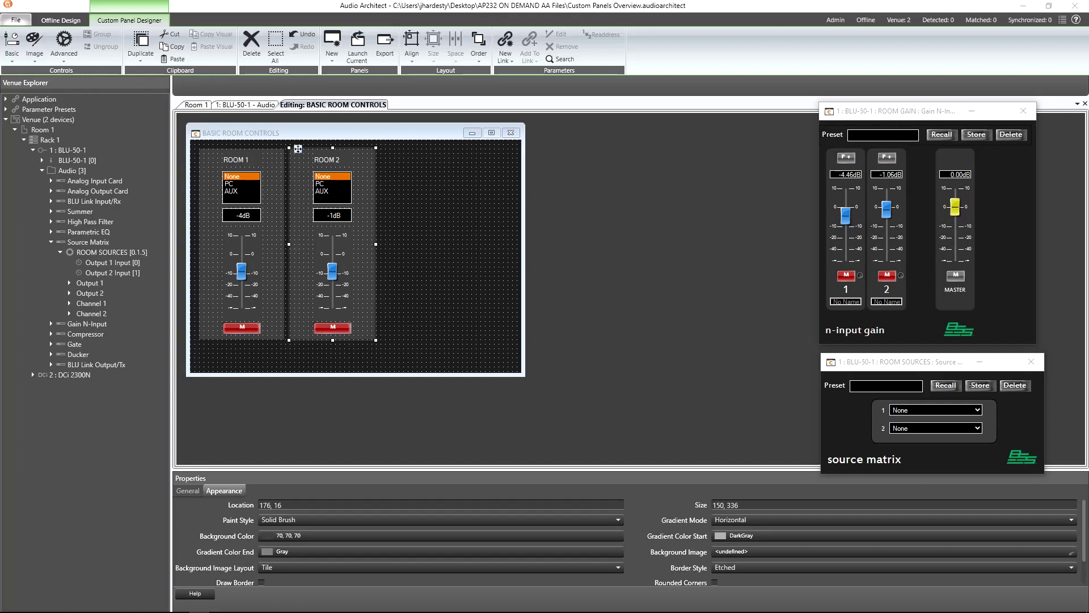
click(452, 294)
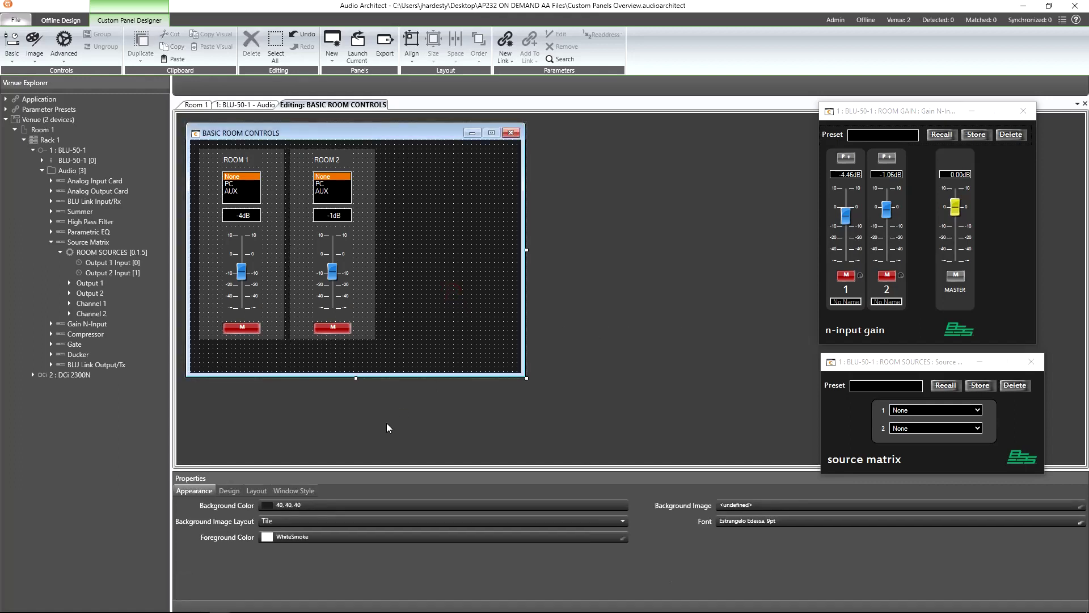
click(256, 491)
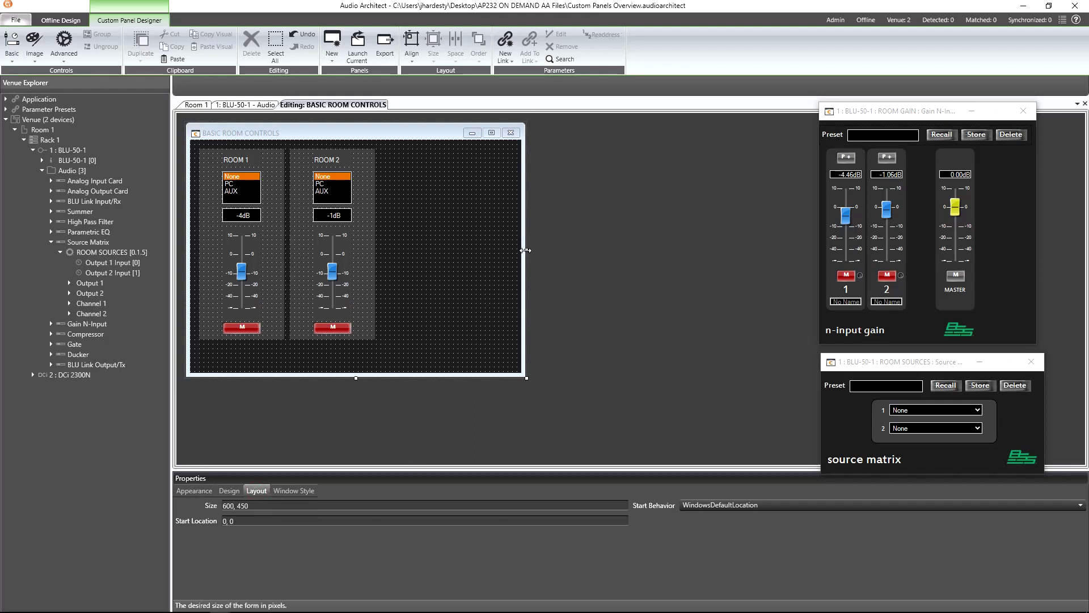
drag(517, 248, 392, 259)
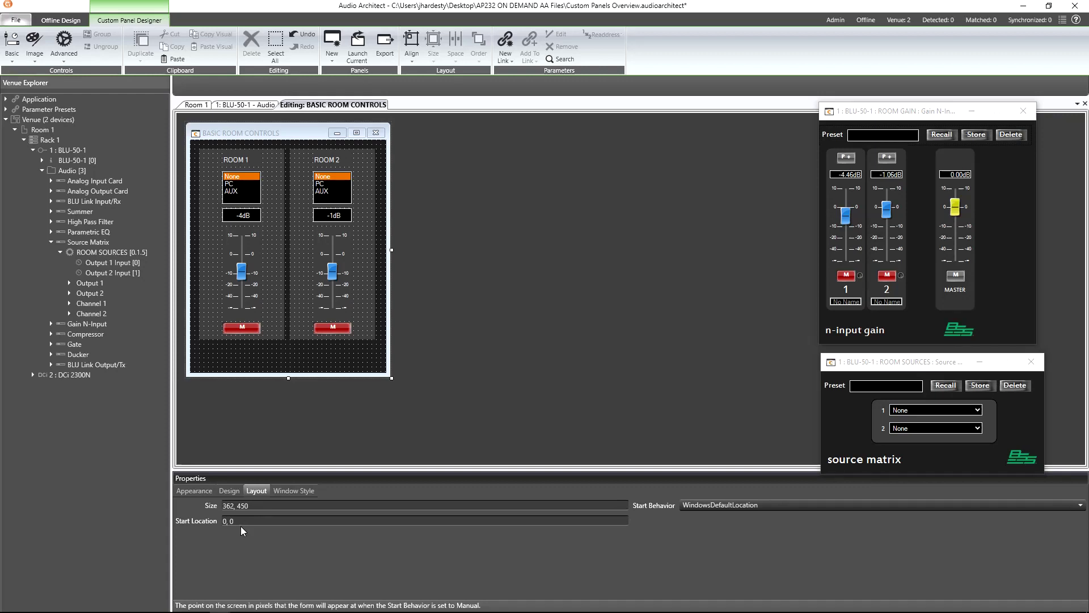
Step: Test-launch the panel and set its Start Behavior to CenterScreen
click(741, 505)
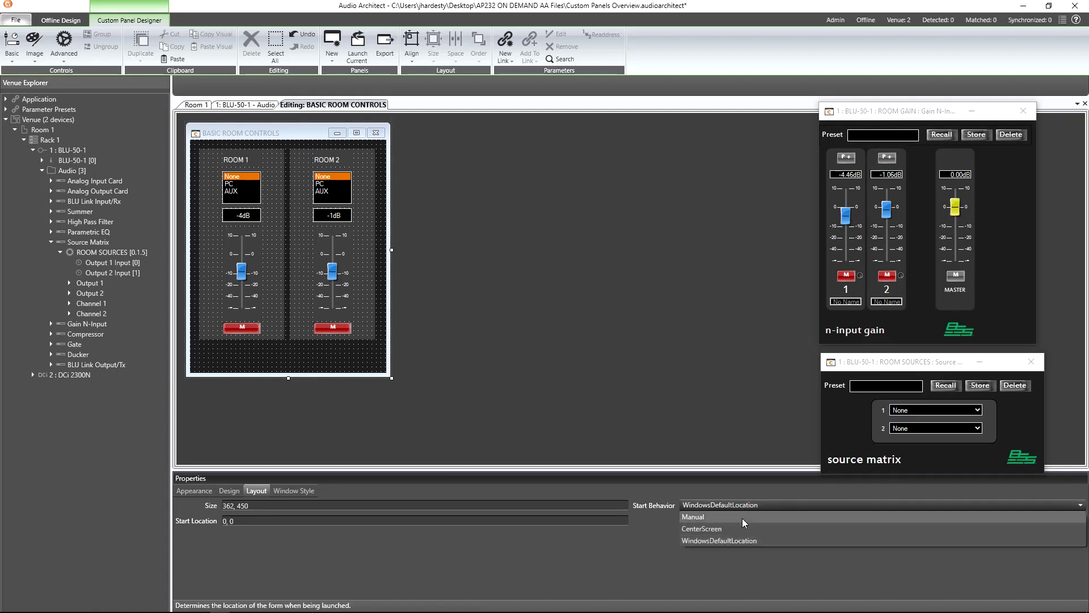
click(742, 517)
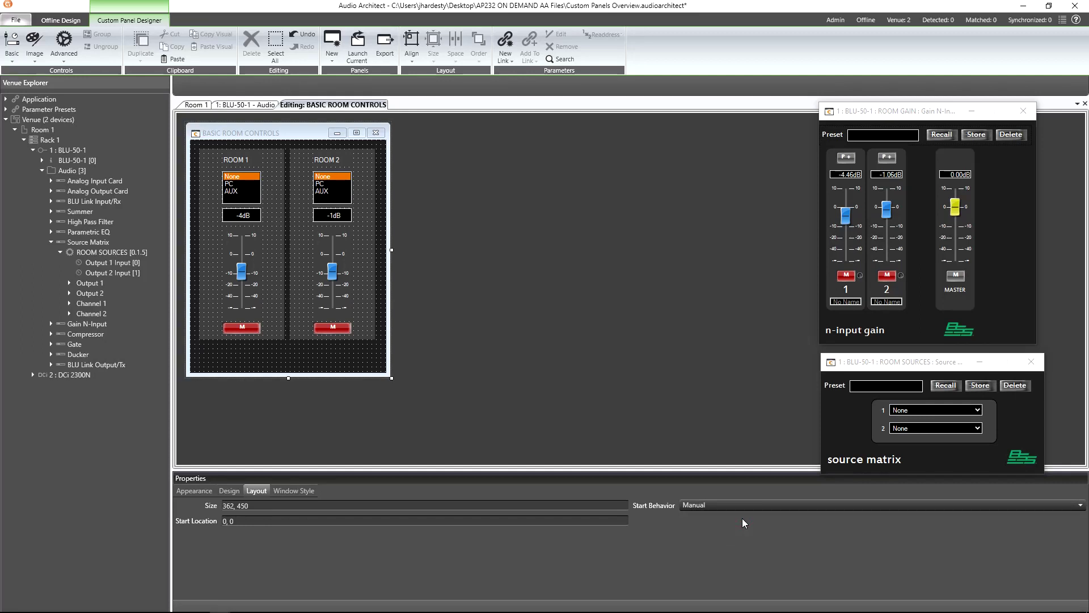
click(355, 62)
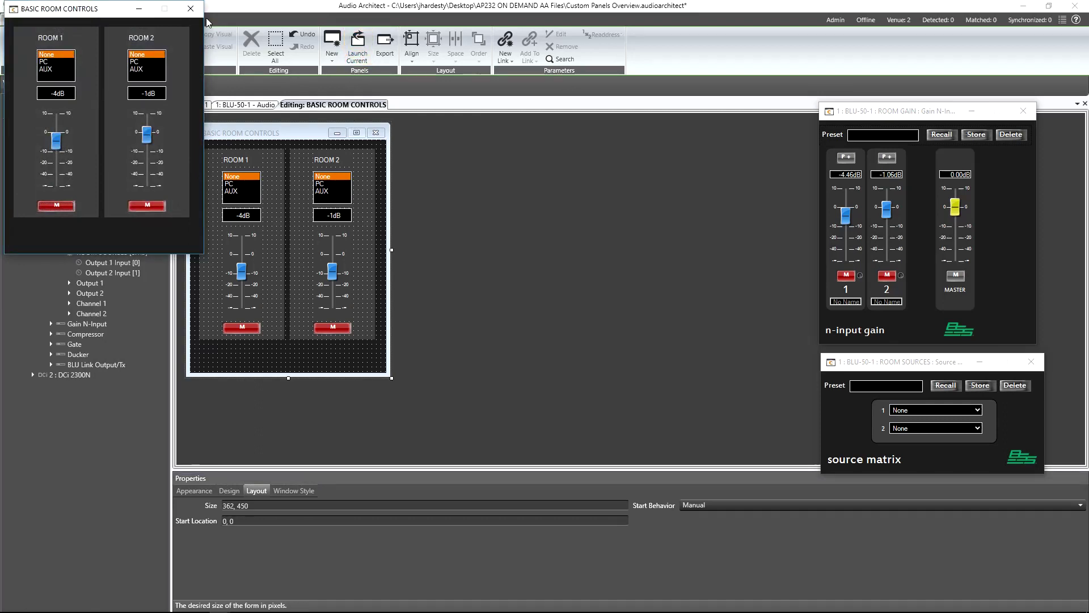
click(191, 8)
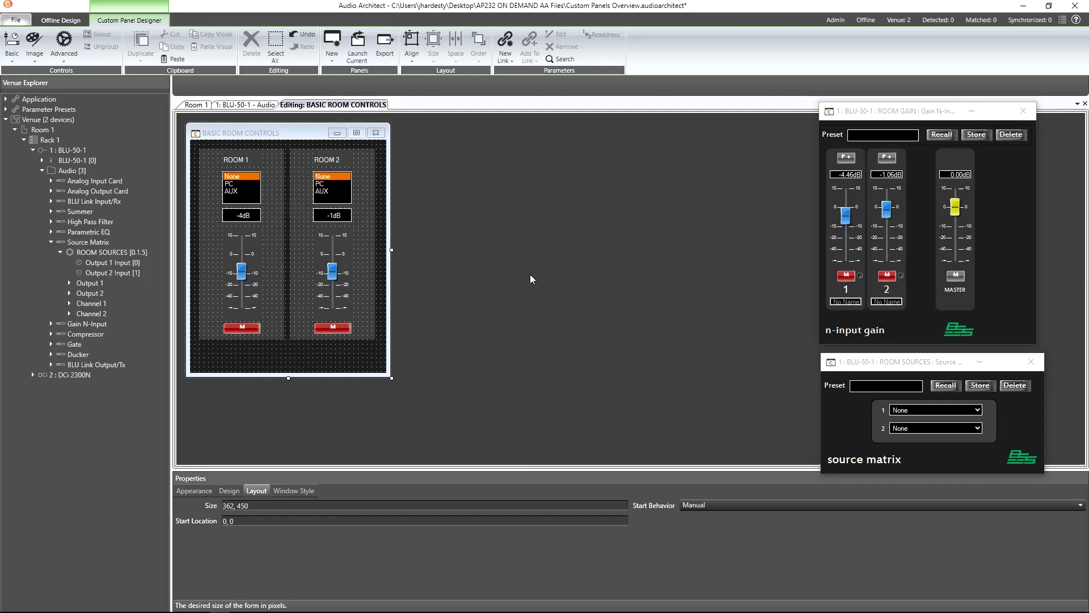
click(736, 505)
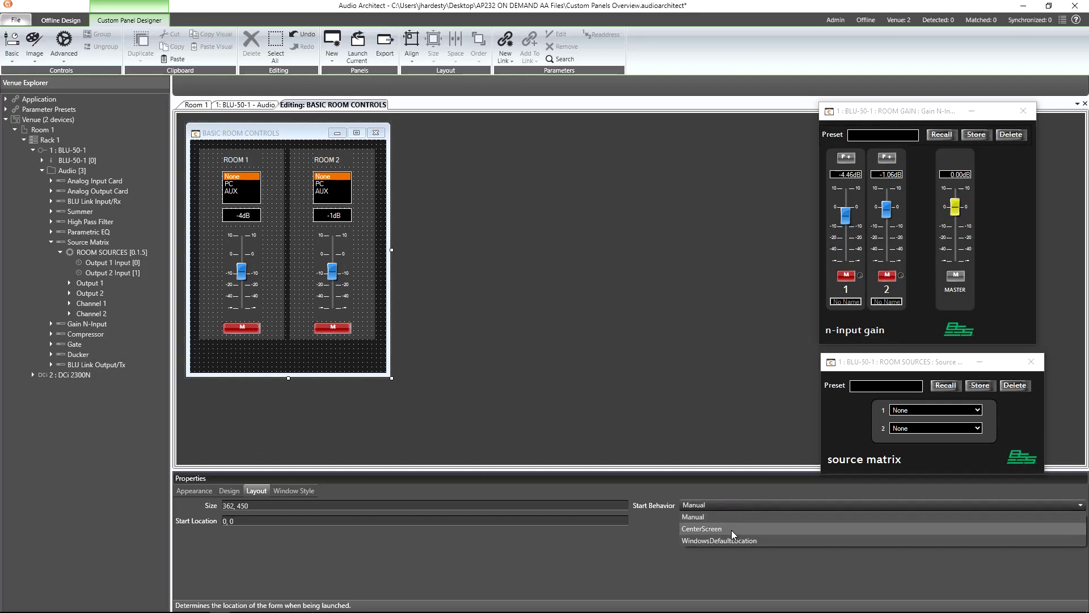
click(731, 530)
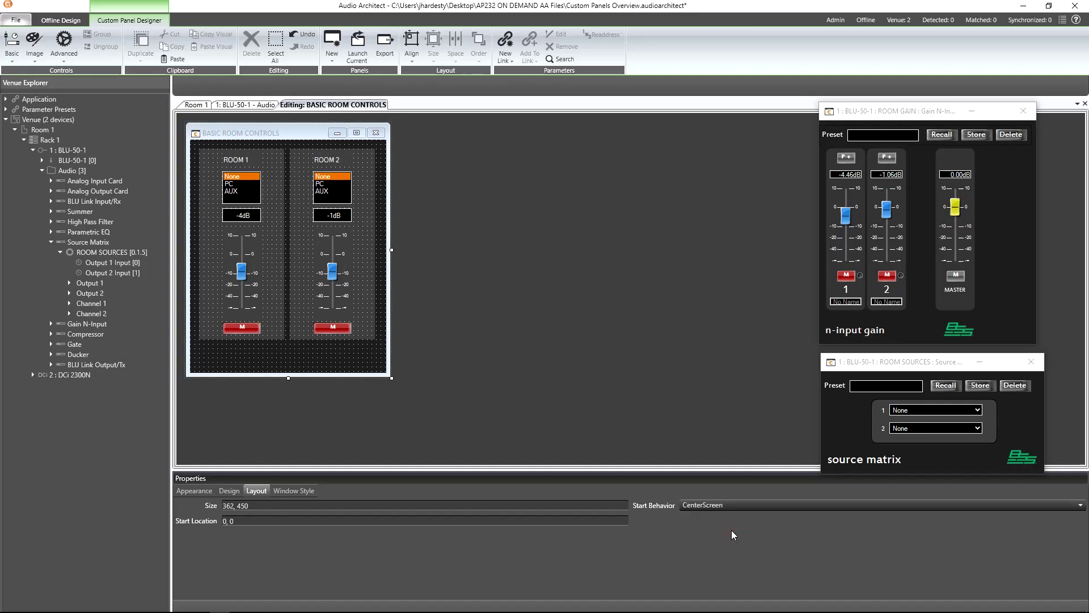
Step: Set Form Border Style to None in the panel's Window Style properties
click(342, 503)
click(304, 490)
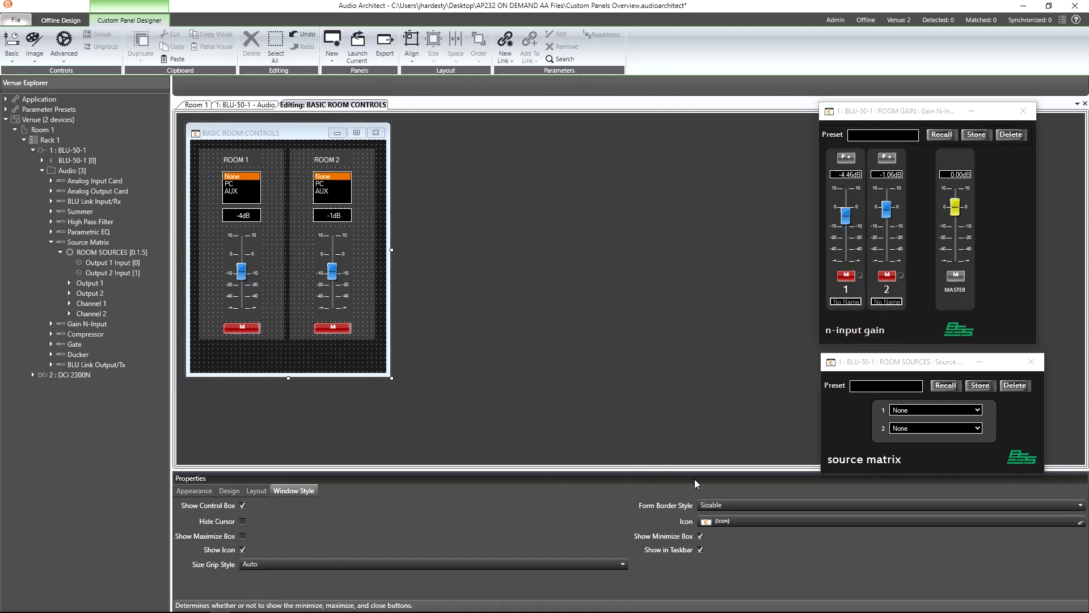
click(742, 505)
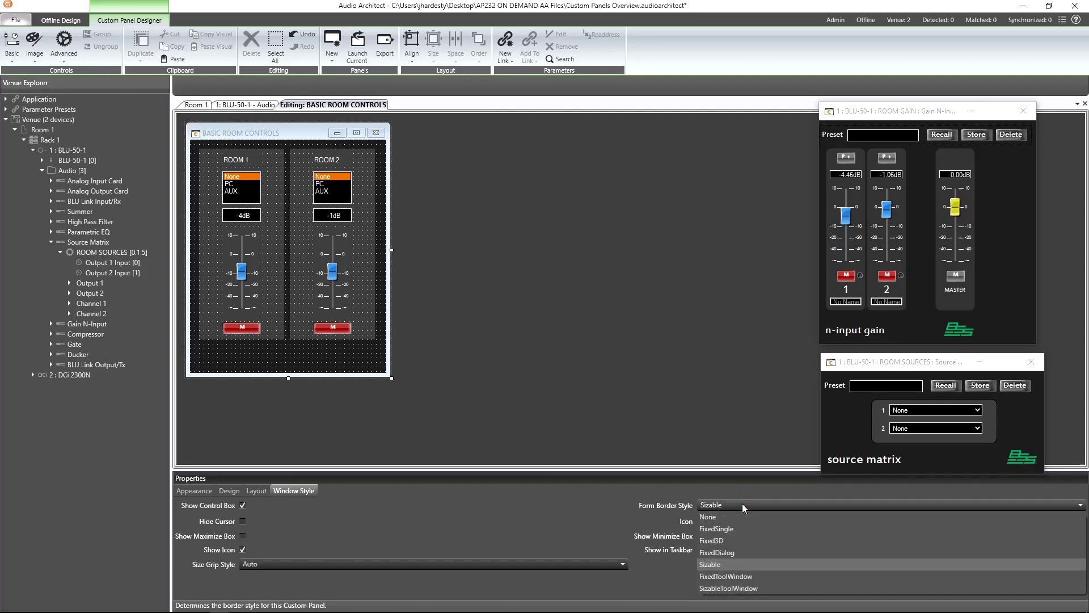
click(736, 516)
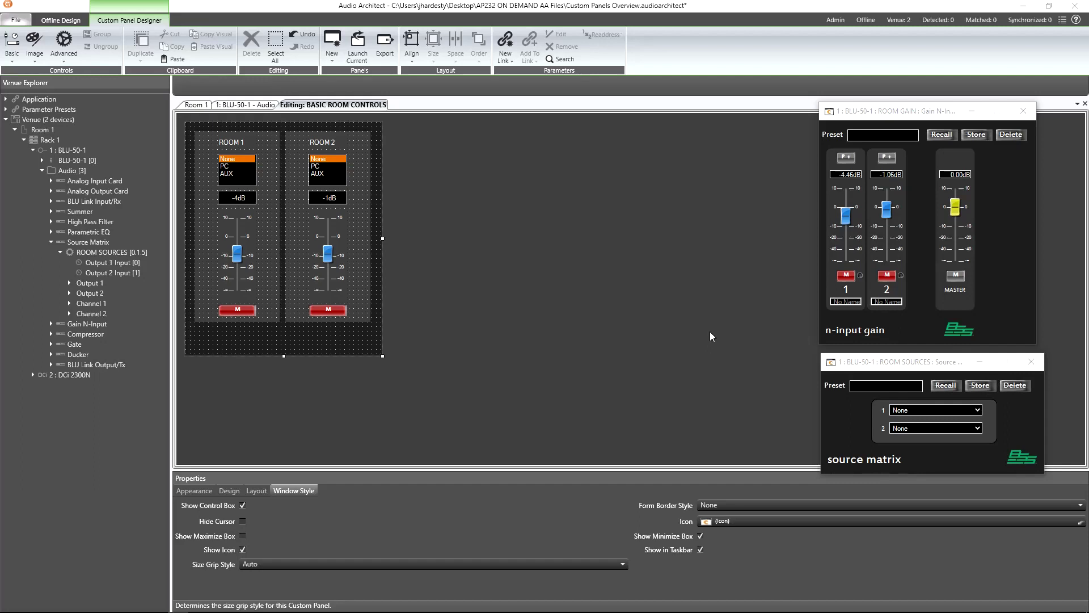
Step: Launch BASIC ROOM CONTROLS from the Offline Design Panels gallery
right_click(369, 337)
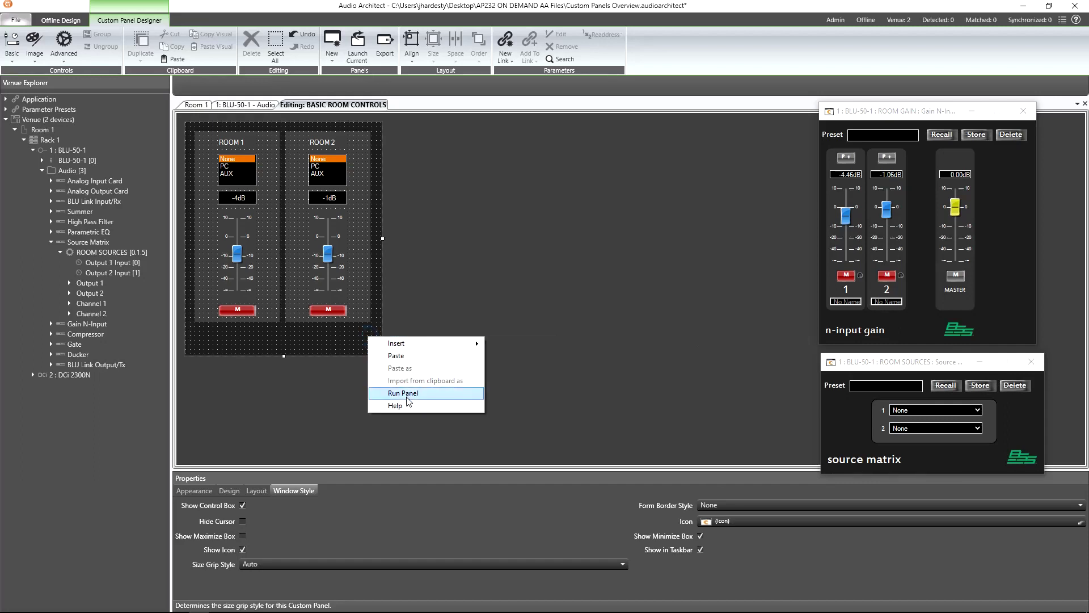
click(551, 391)
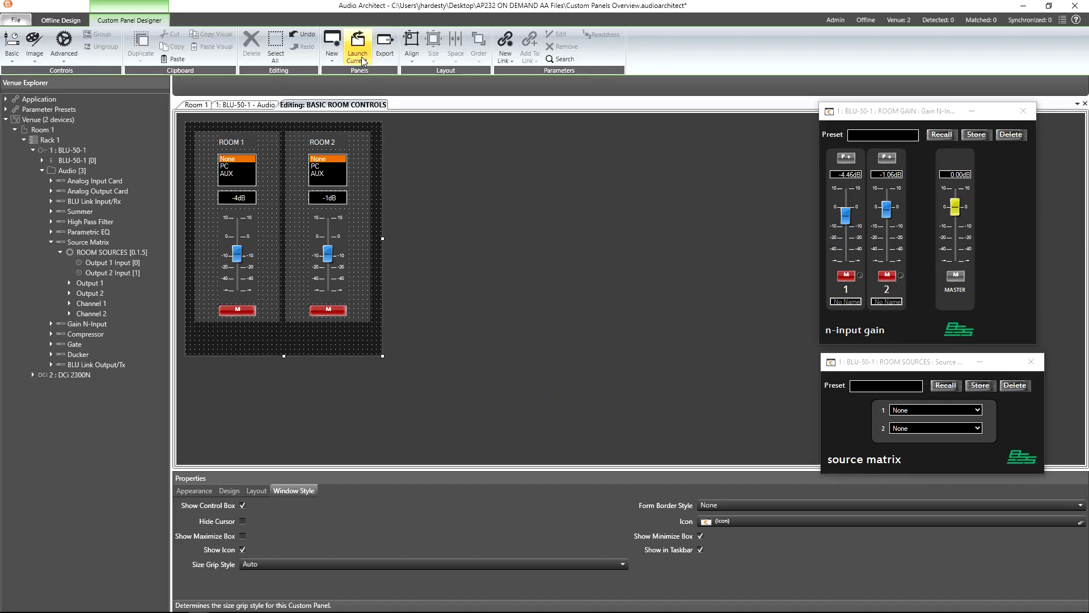
click(61, 20)
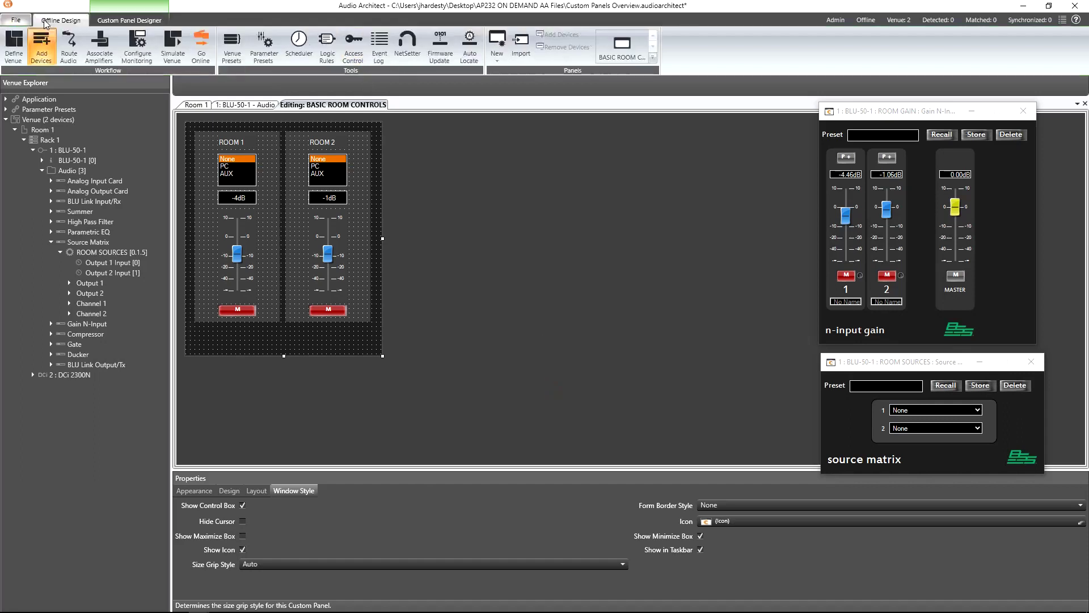
right_click(641, 46)
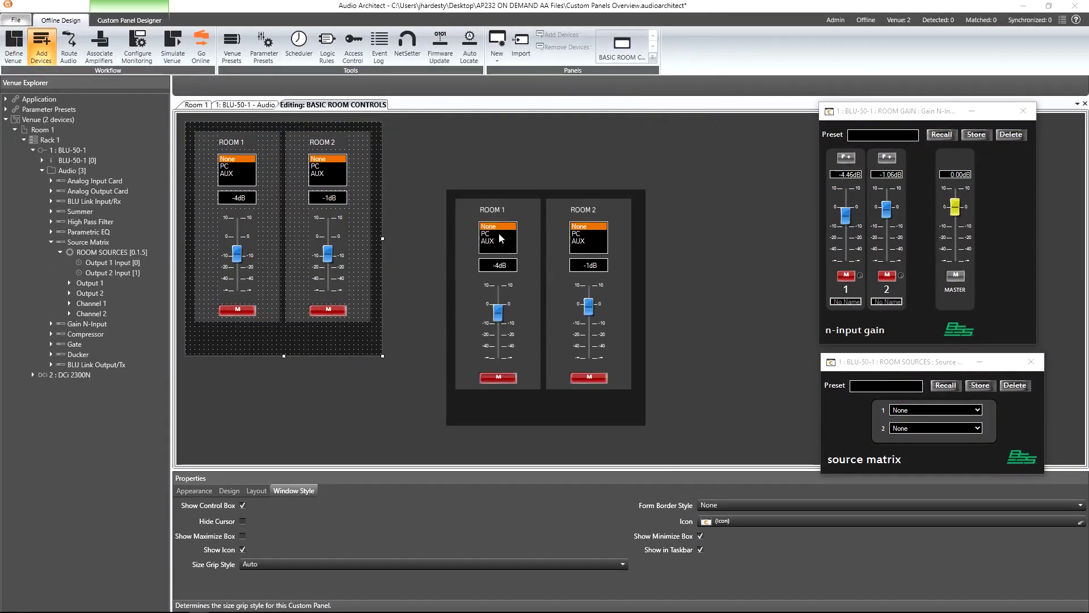
Step: Set ROOM 1 to AUX and ROOM 2 to PC, raise levels to about -1dB and 0dB, and unmute both
click(495, 241)
click(577, 234)
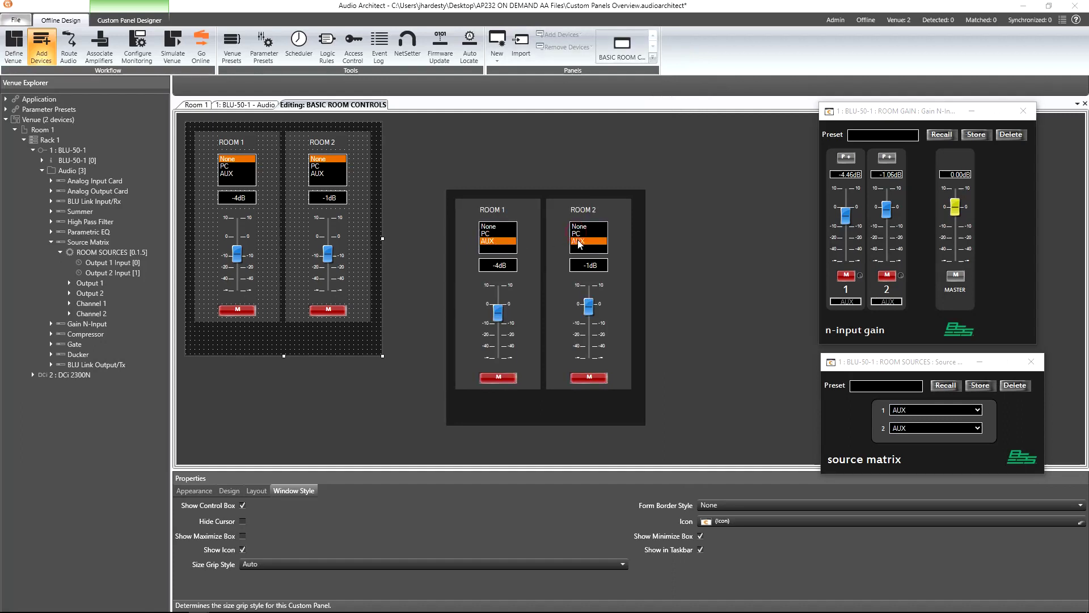
mouse_move(497, 318)
mouse_down()
mouse_move(498, 345)
mouse_move(498, 306)
mouse_up()
mouse_move(584, 307)
mouse_down()
mouse_move(587, 341)
mouse_move(588, 304)
mouse_up()
click(502, 379)
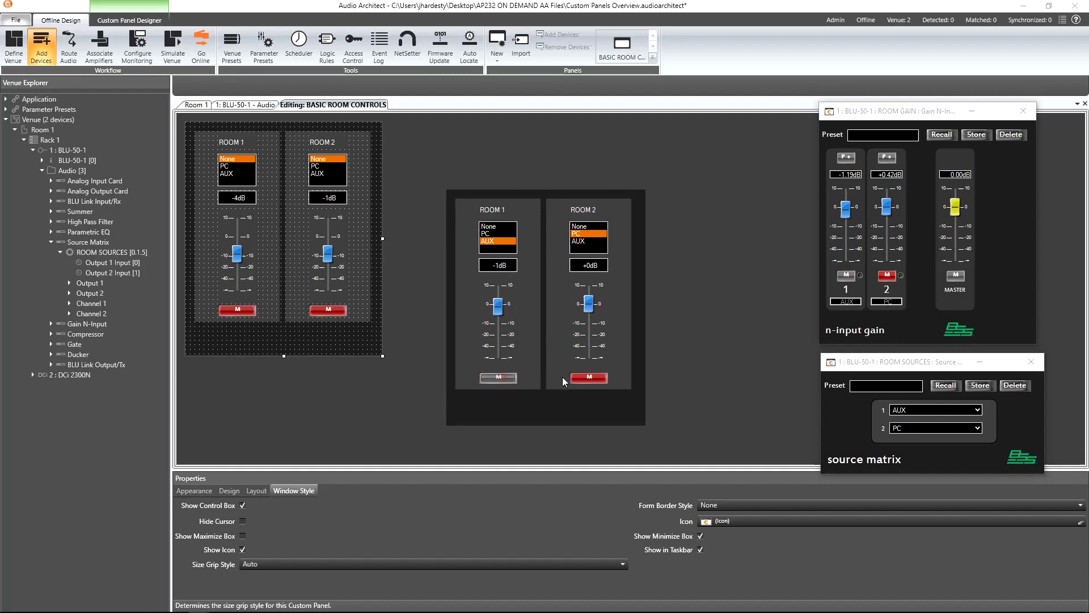
click(579, 377)
Step: Dismiss the taskbar previews and close the running room controls panel with Alt+F4
mouse_move(198, 607)
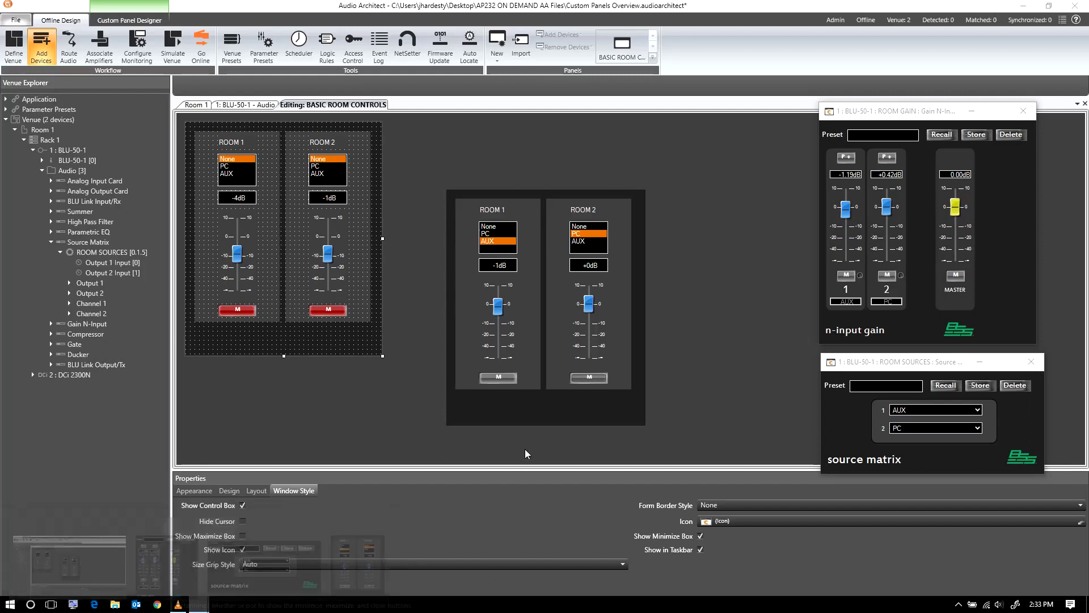
click(534, 404)
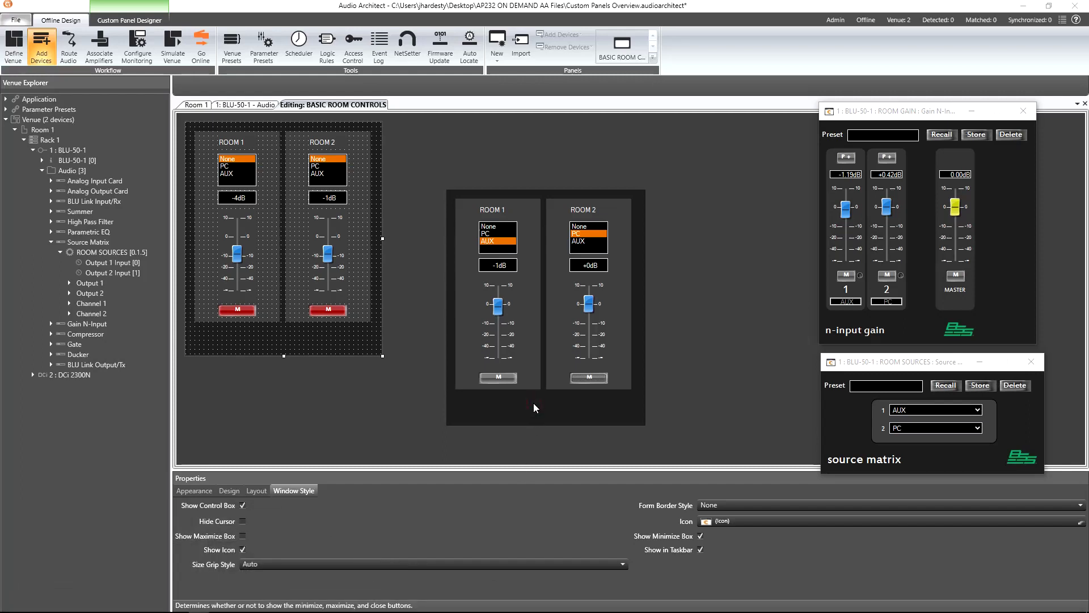
key(alt+F4)
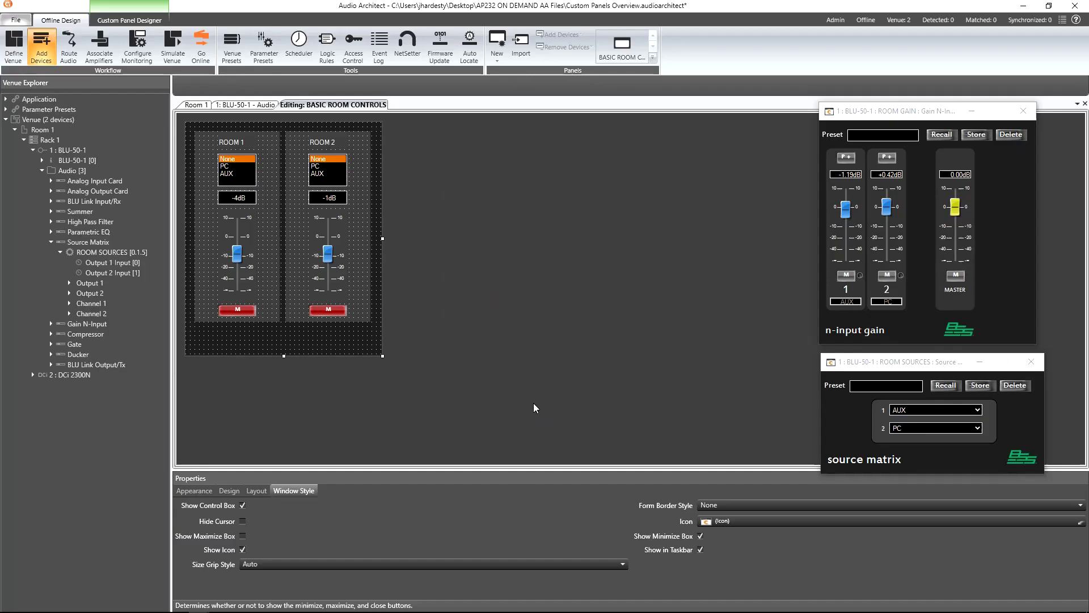